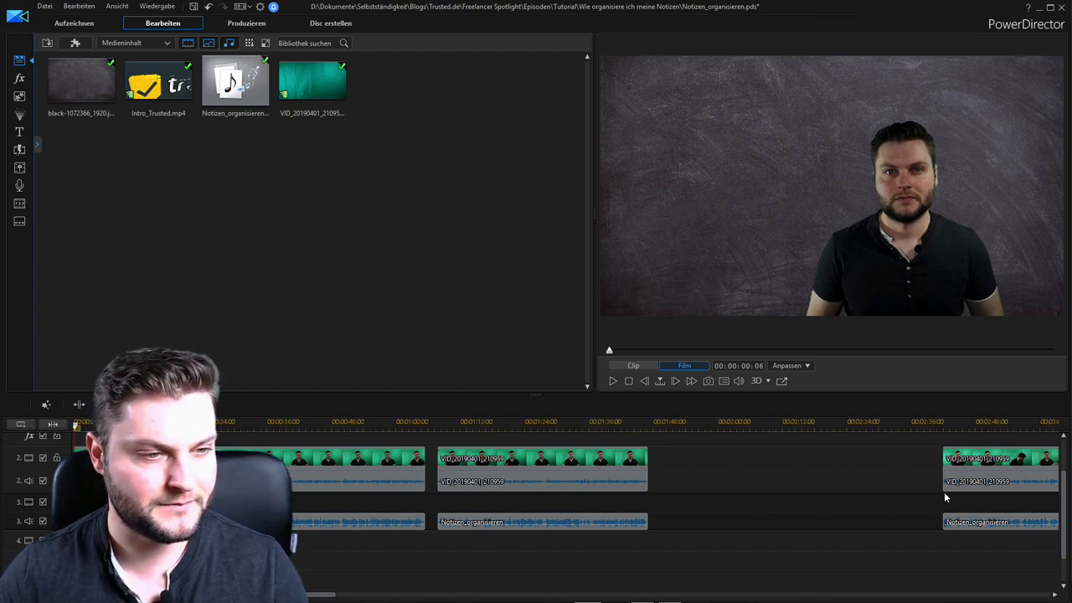
Shrink the chalkboard background in the preview, and enlarge it again to fill the frame.
{"action": "left_click_drag", "start_coordinate": [1067, 530], "coordinate": [1067, 483]}
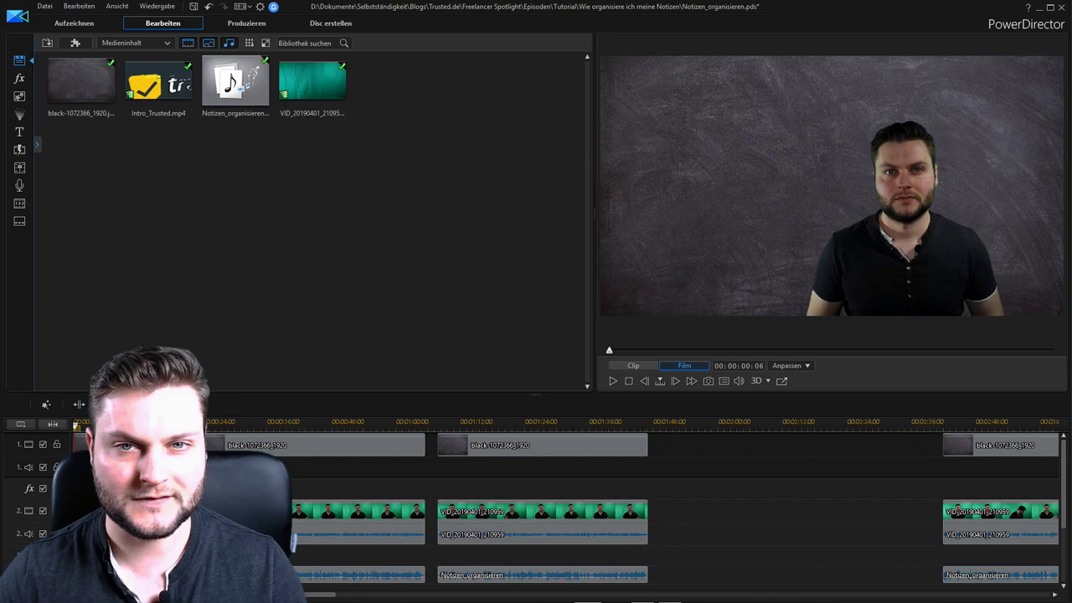
{"action": "left_click", "coordinate": [601, 230]}
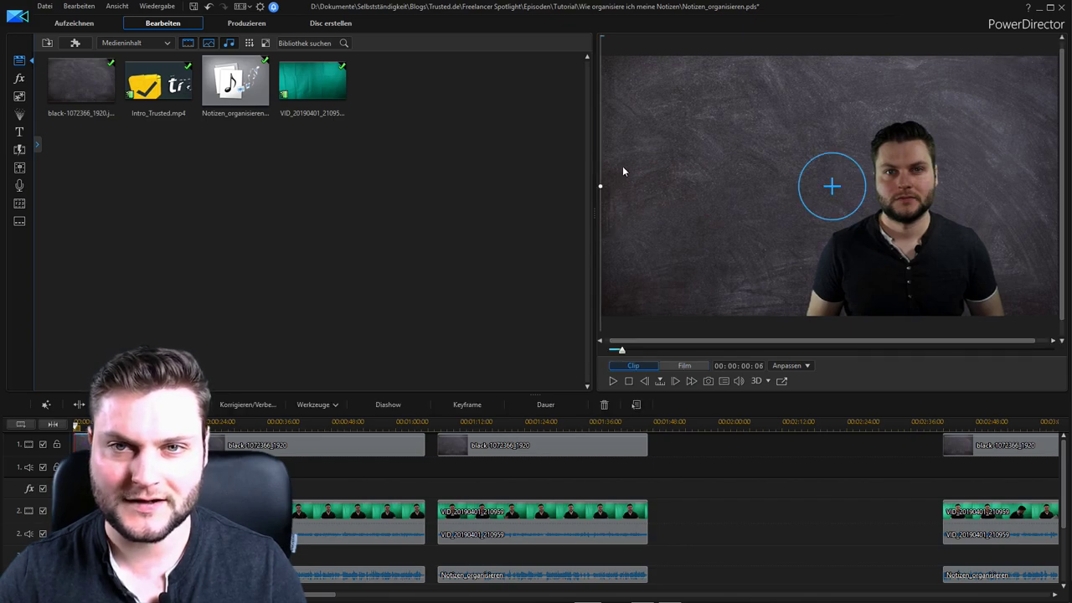
{"action": "left_click_drag", "start_coordinate": [600, 187], "coordinate": [738, 188]}
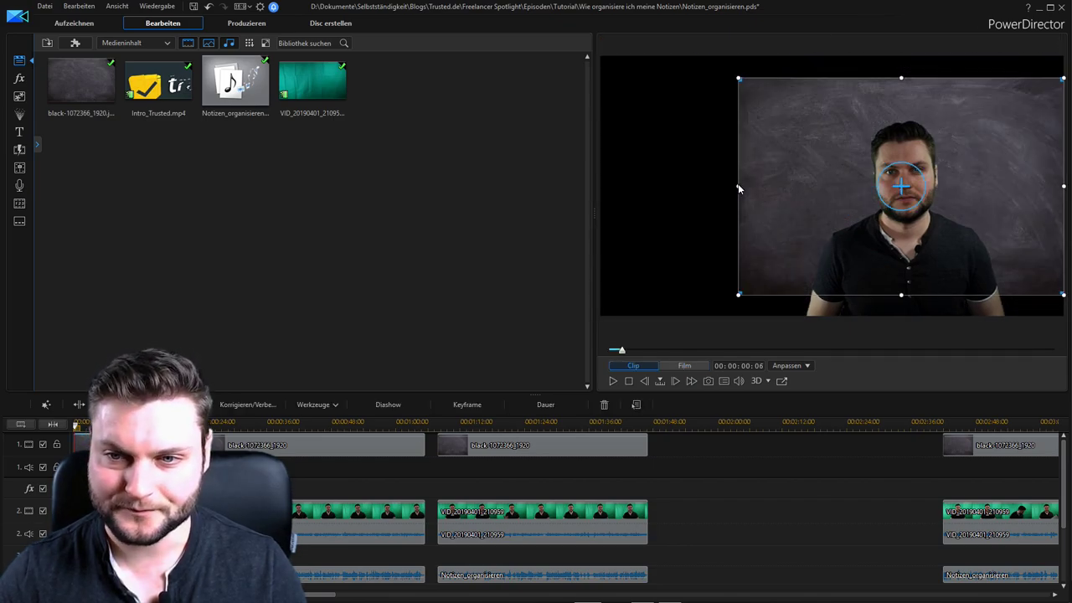
{"action": "left_click_drag", "start_coordinate": [738, 78], "coordinate": [600, 57]}
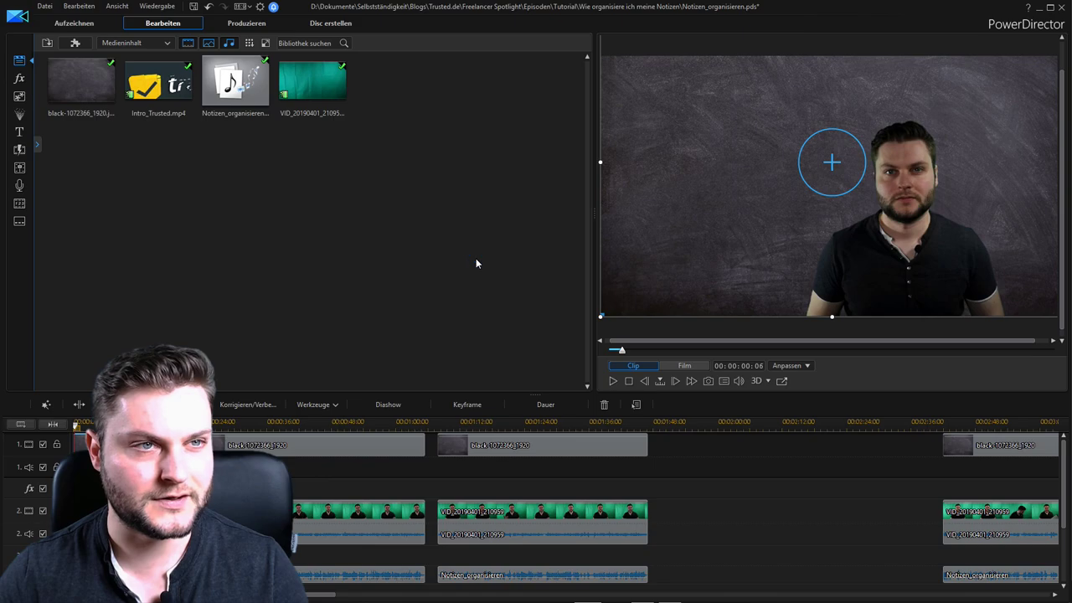
Preview the chalkboard image black-1072366_1920 from the media library.
{"action": "left_click", "coordinate": [119, 206]}
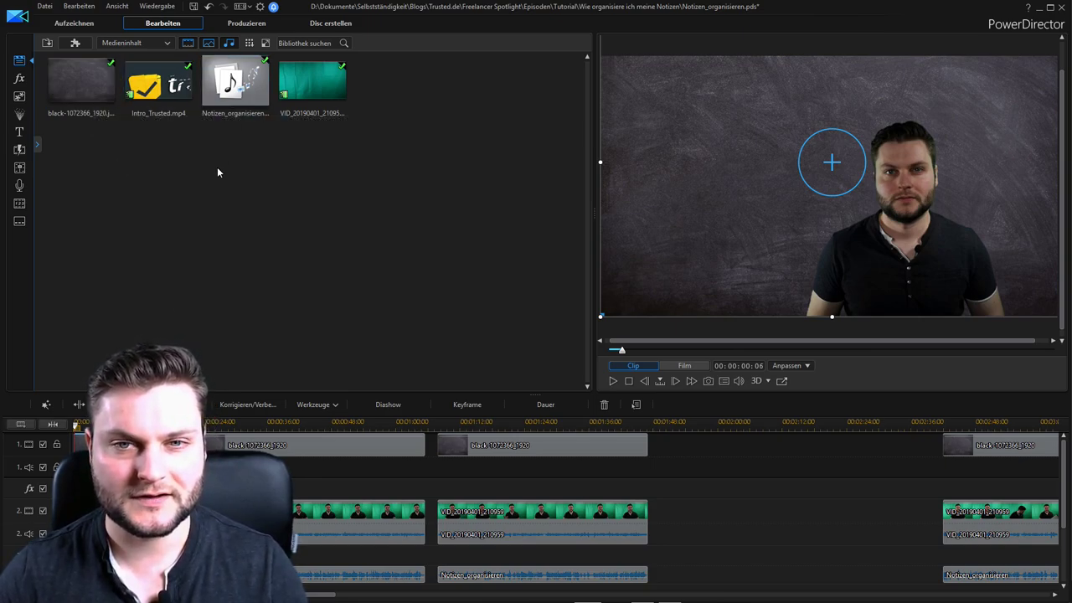
{"action": "left_click", "coordinate": [80, 82]}
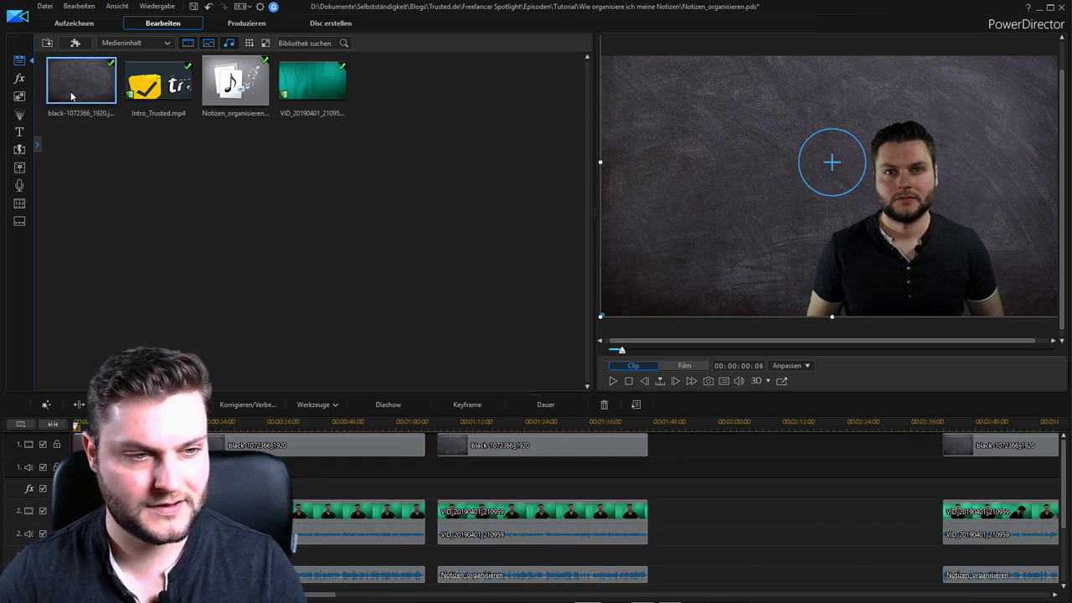
{"action": "left_click", "coordinate": [435, 480]}
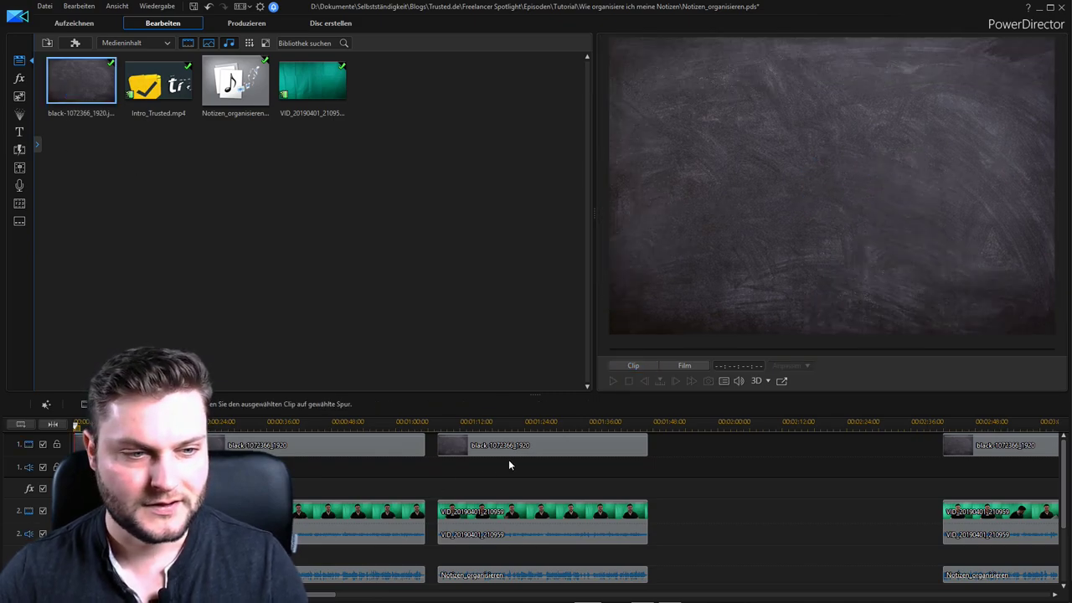
Play the film from its beginning and pause at 00:00:03:02.
{"action": "left_click", "coordinate": [76, 426]}
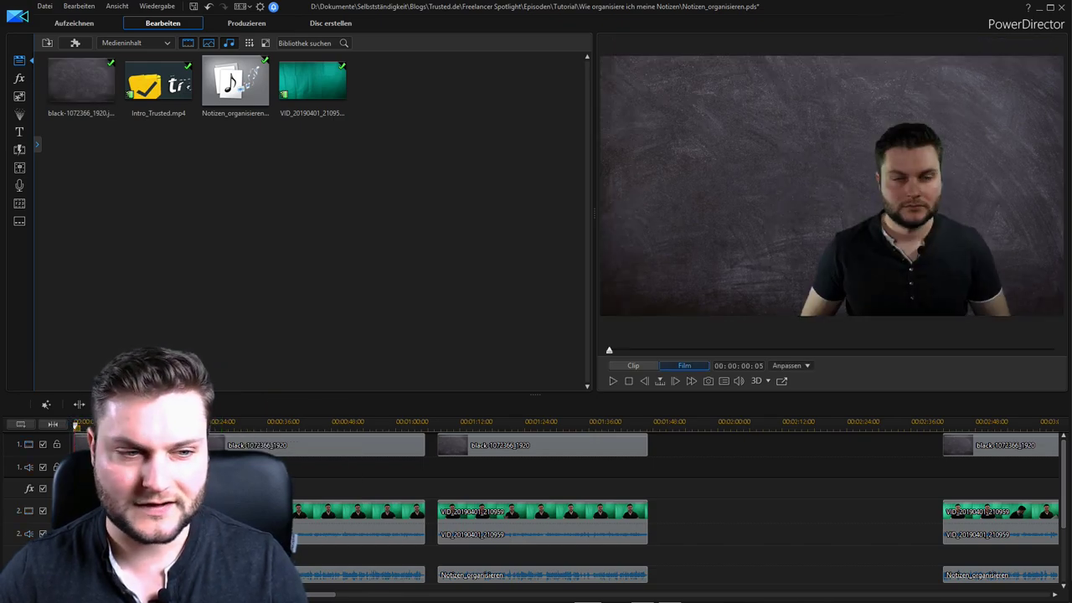
{"action": "left_click", "coordinate": [168, 444]}
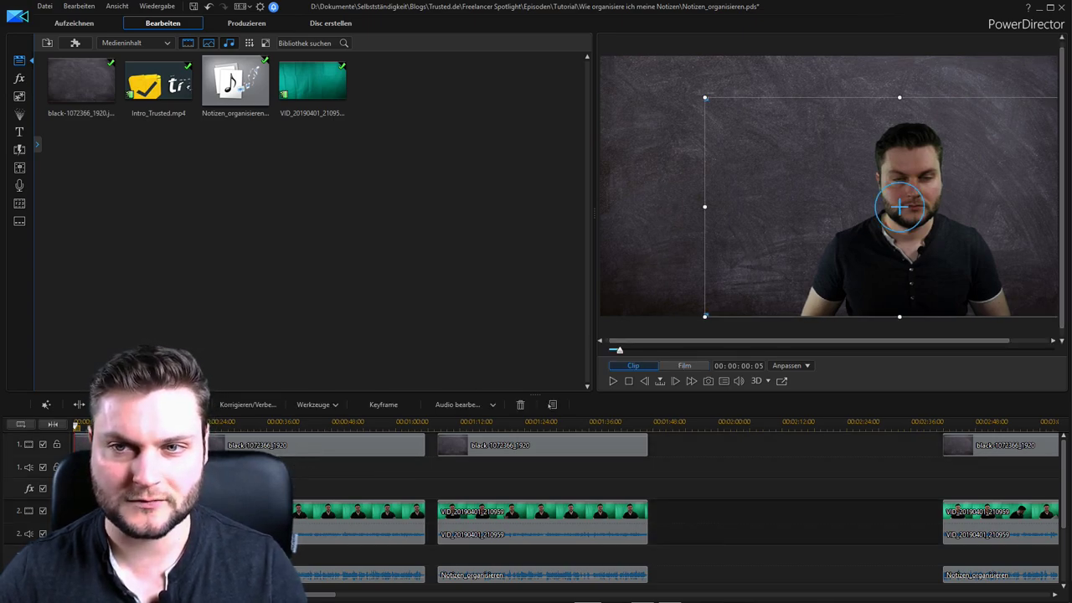
{"action": "key", "text": "space"}
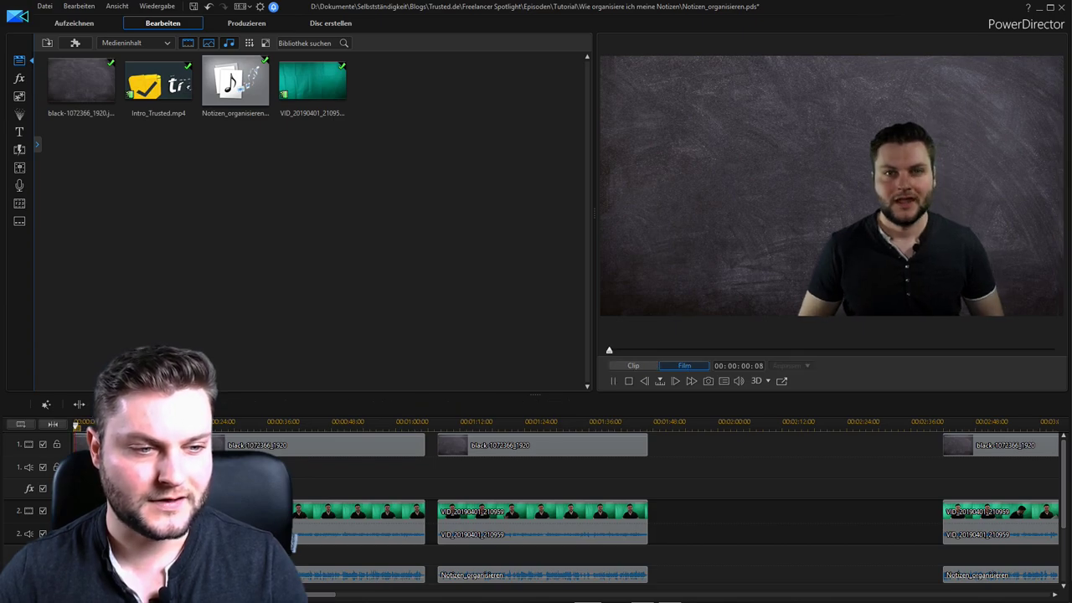
{"action": "key", "text": "space"}
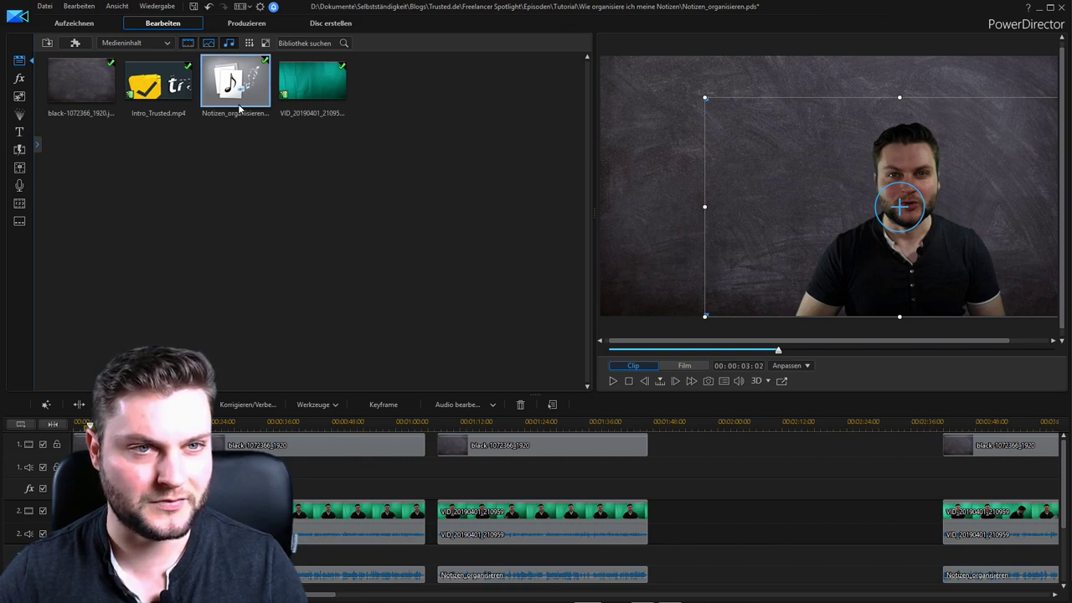
Preview the green-screen source video from the media library, and open its timeline clip in the BiB-Designer.
{"action": "left_click_drag", "start_coordinate": [327, 92], "coordinate": [489, 284]}
{"action": "left_click", "coordinate": [312, 80]}
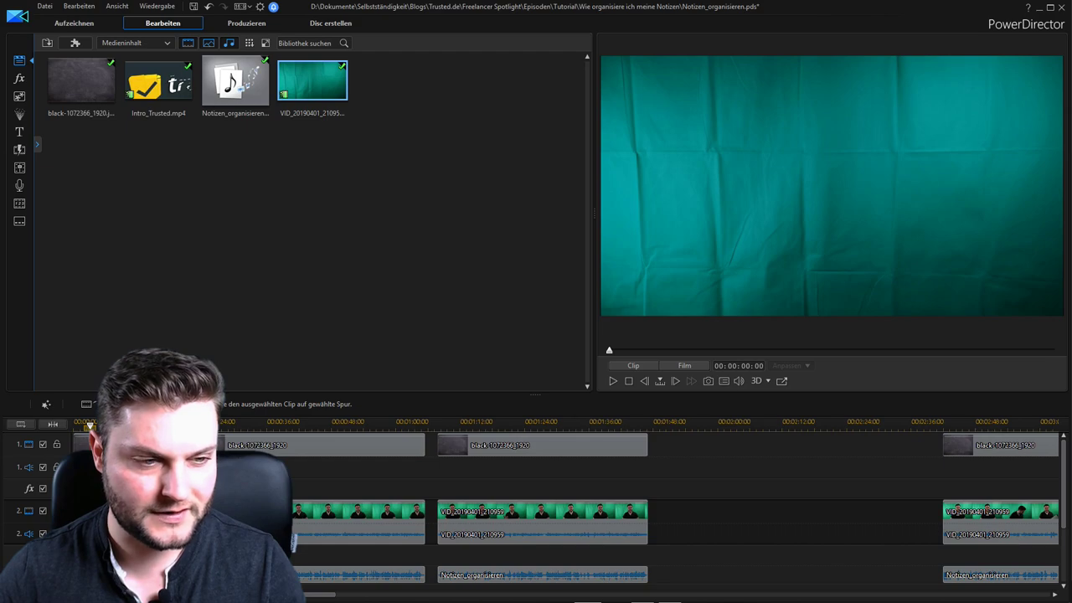
{"action": "left_click", "coordinate": [252, 513]}
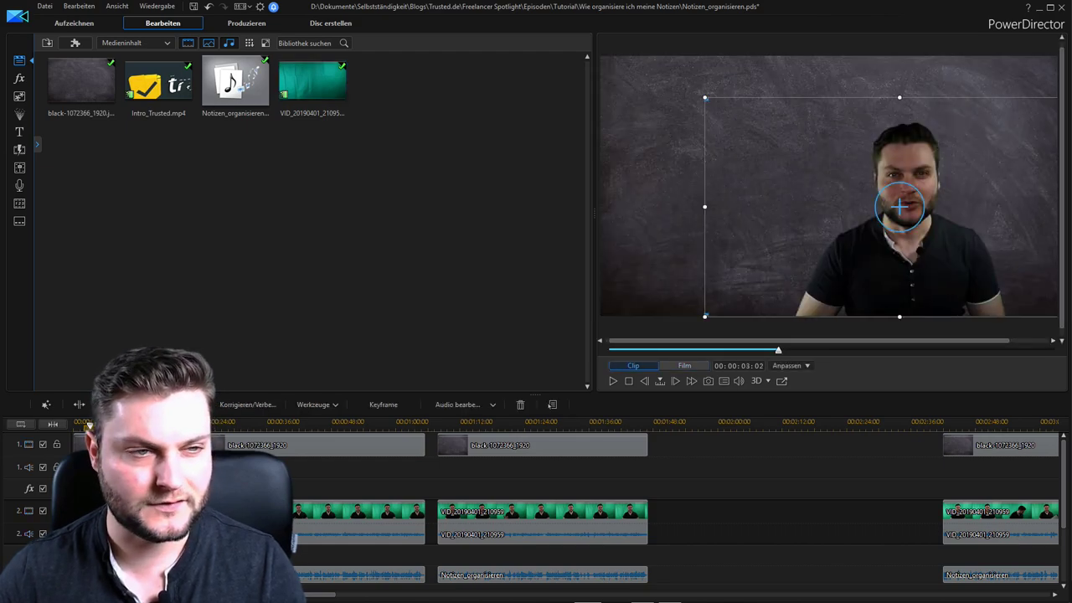
{"action": "double_click", "coordinate": [252, 513]}
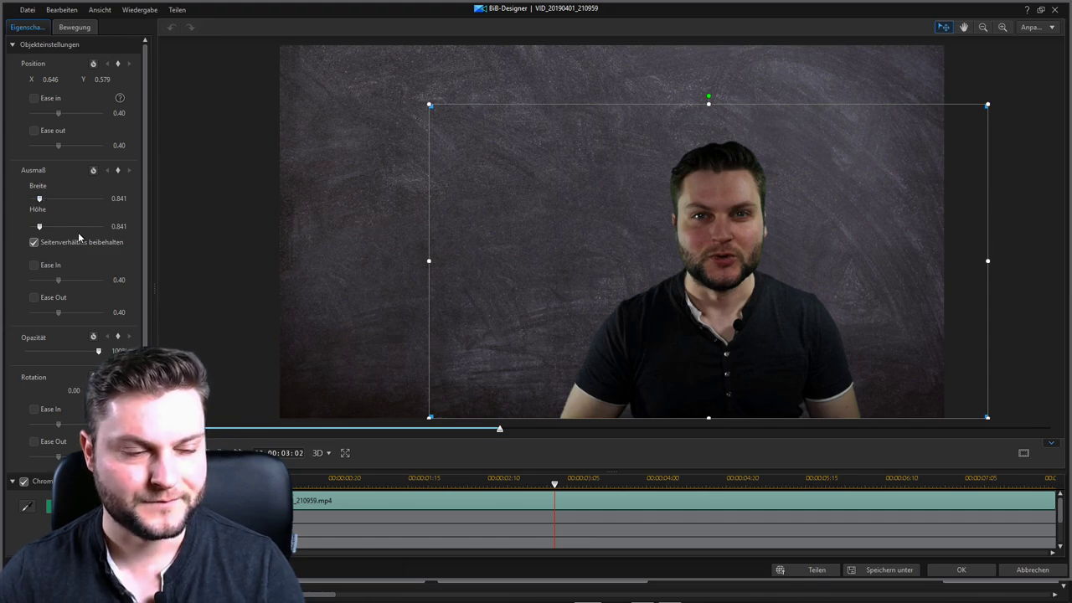
Switch Chroma Key off and back on to compare the raw green screen with the keyed clip, and leave the designer.
{"action": "scroll", "coordinate": [76, 251], "scroll_direction": "down", "scroll_amount": 3}
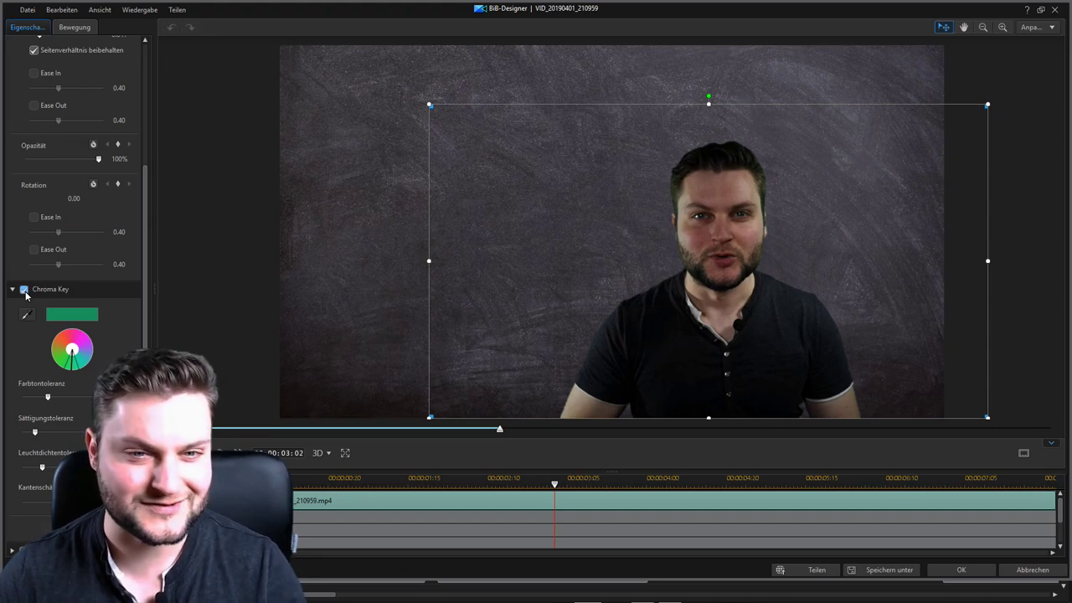
{"action": "left_click", "coordinate": [25, 290]}
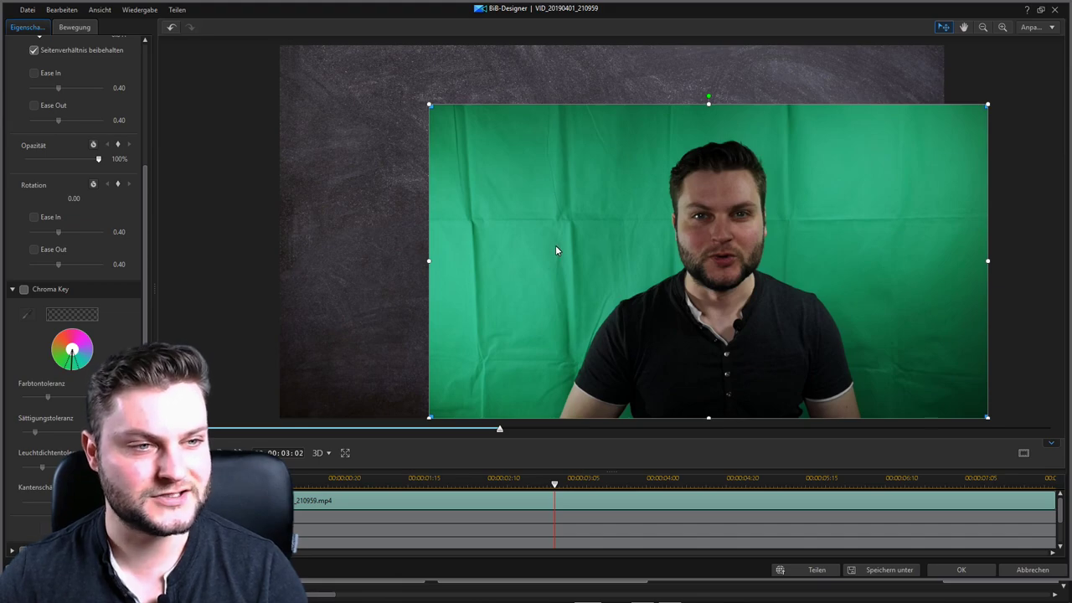
{"action": "left_click", "coordinate": [24, 290]}
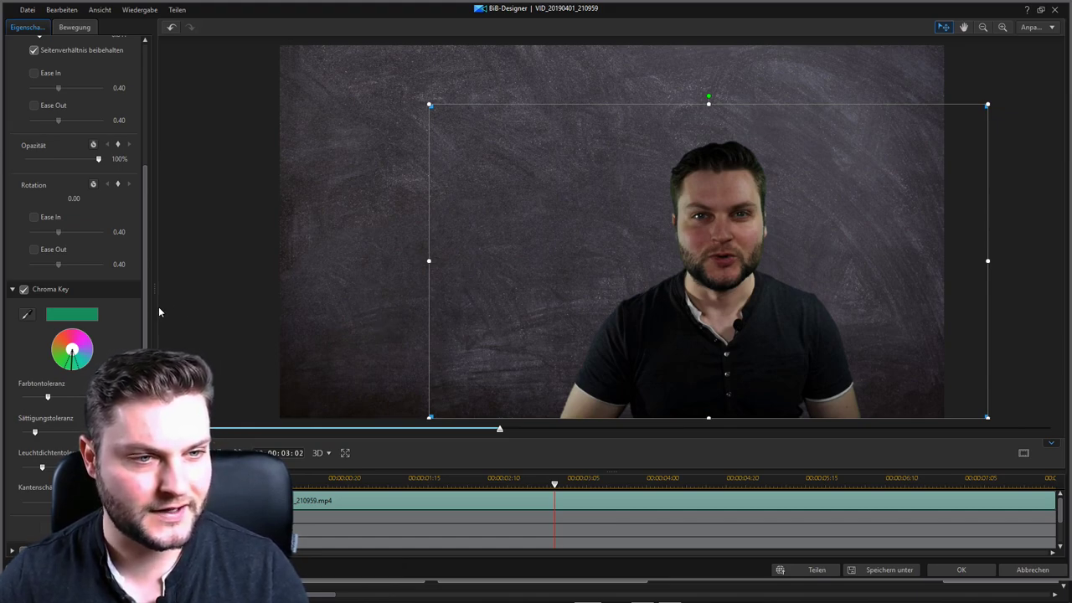
{"action": "scroll", "coordinate": [144, 311], "scroll_direction": "down", "scroll_amount": 2}
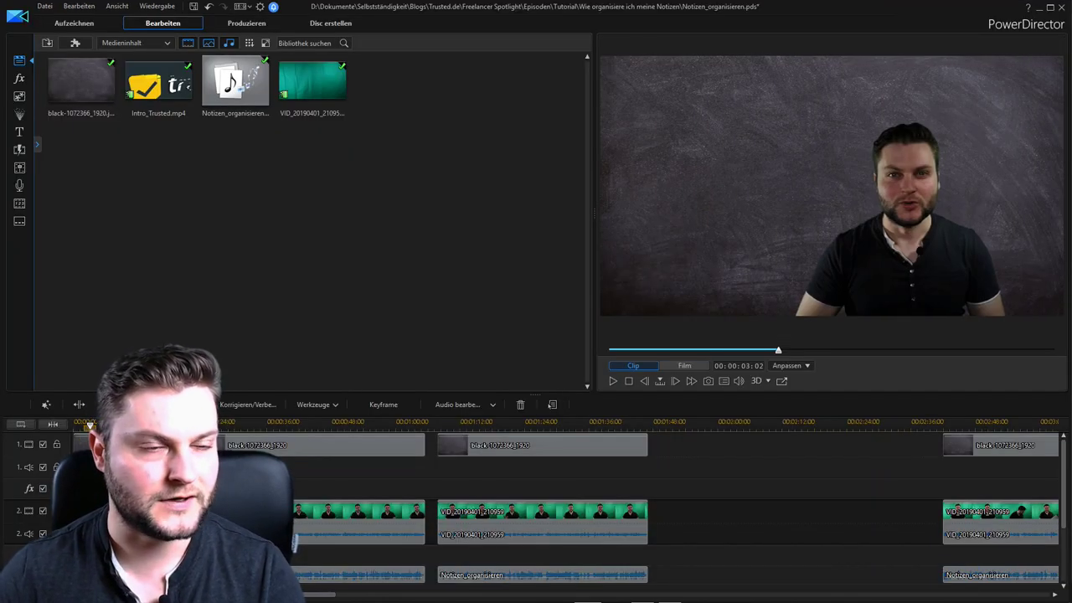
Review the clip's correction options for white balance, video stabilisation and audio denoising, and close them without changes.
{"action": "left_click", "coordinate": [248, 406]}
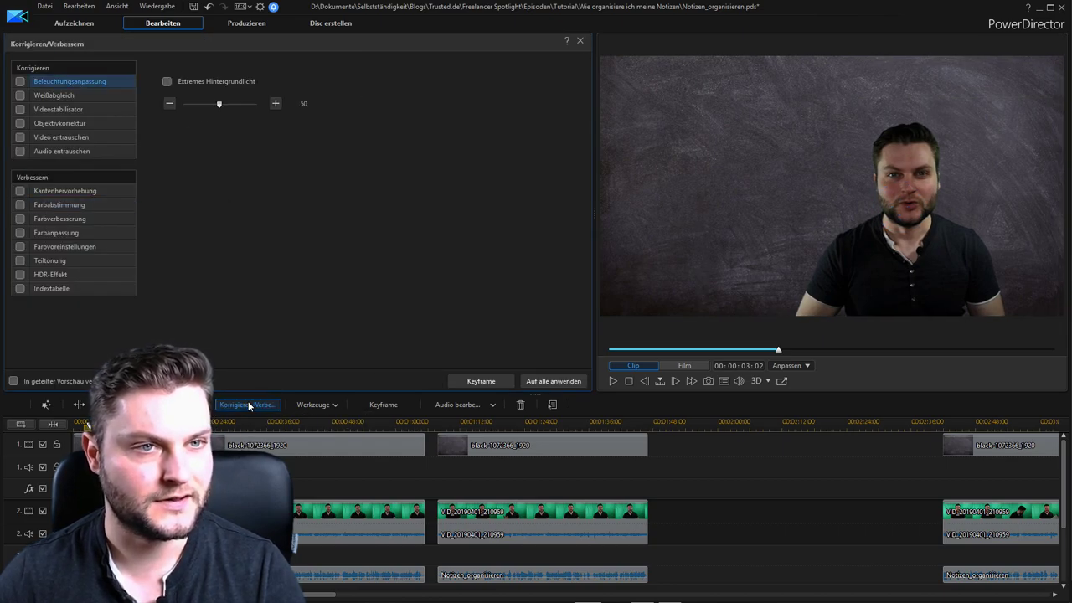
{"action": "left_click", "coordinate": [44, 96]}
{"action": "left_click", "coordinate": [57, 109]}
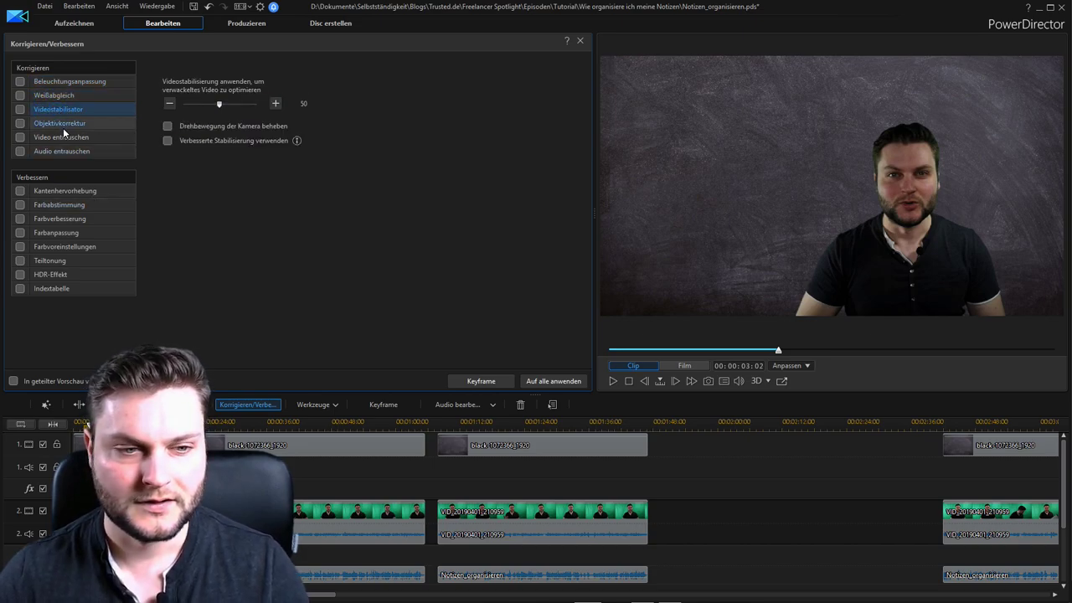
{"action": "left_click", "coordinate": [67, 151]}
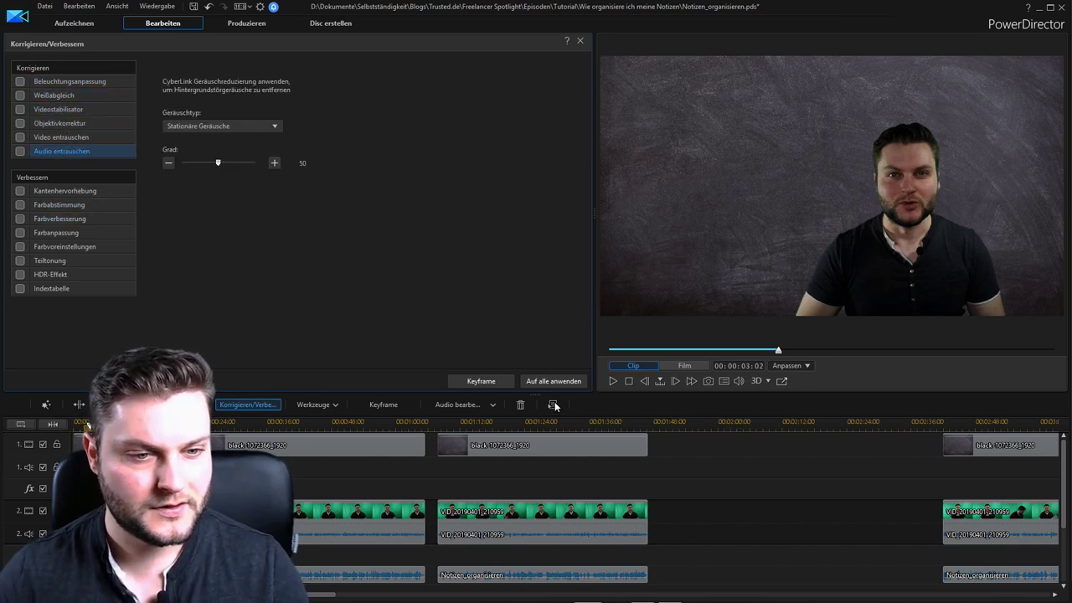
{"action": "left_click", "coordinate": [580, 40]}
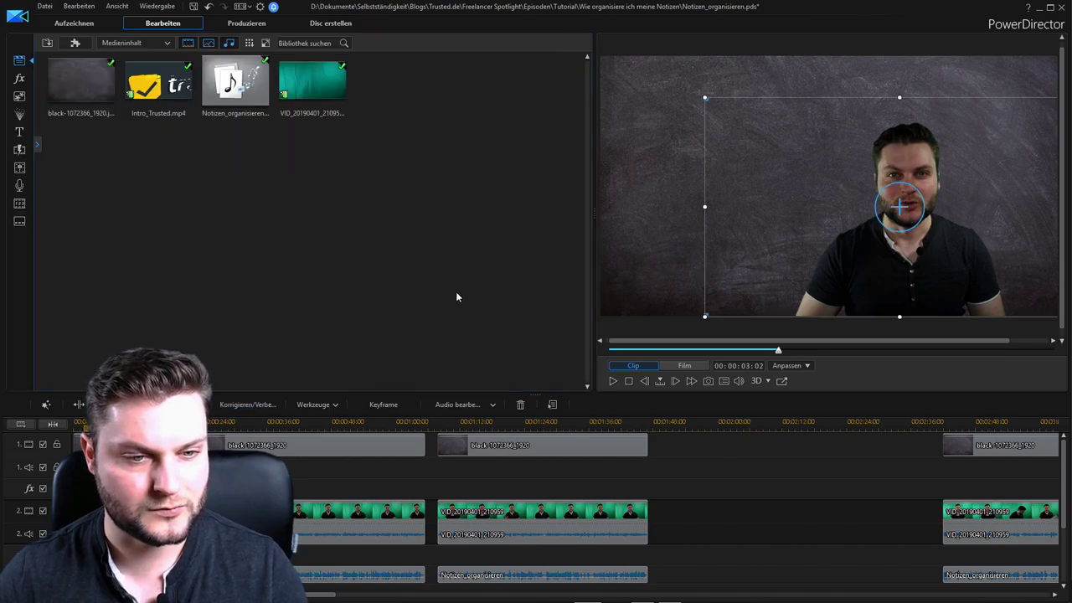
Split the VID_20190401_210959 clip at 00:00:41:10 and play the film on to 00:00:46:16.
{"action": "left_click", "coordinate": [265, 427]}
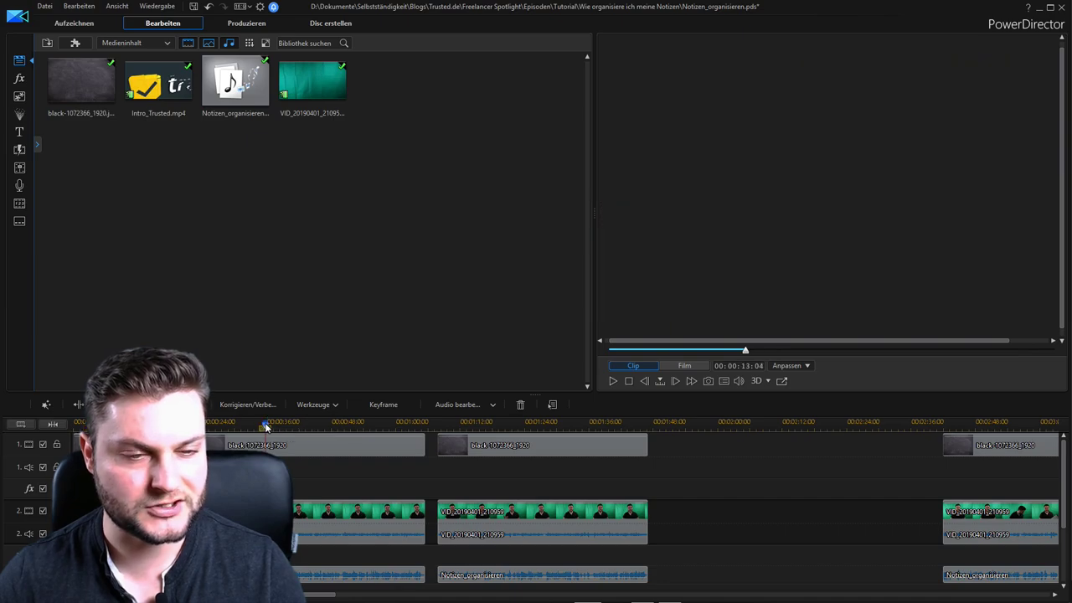
{"action": "left_click", "coordinate": [351, 528]}
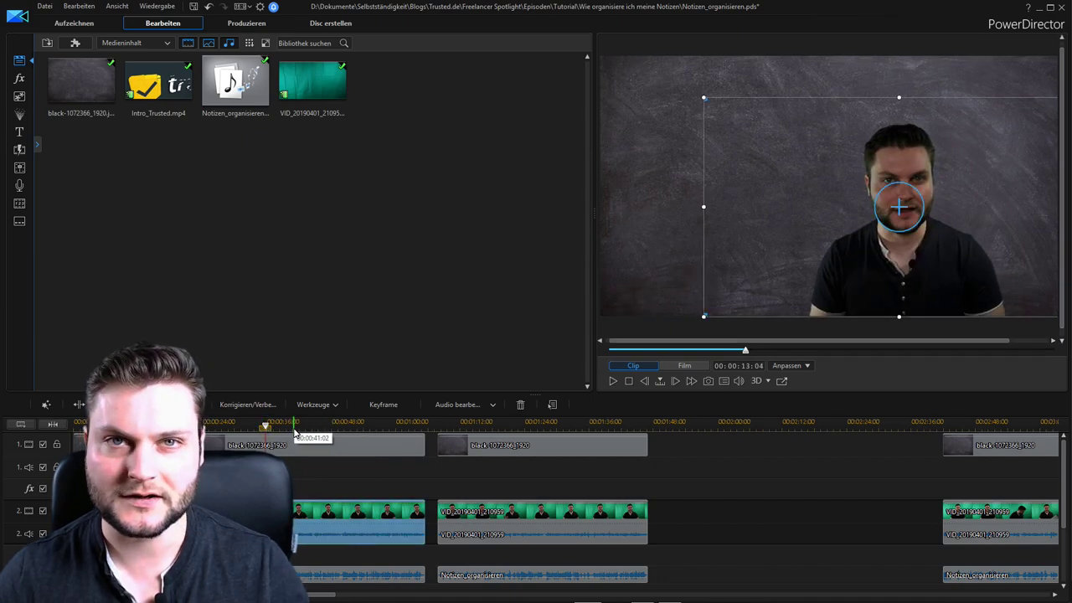
{"action": "left_click", "coordinate": [296, 427]}
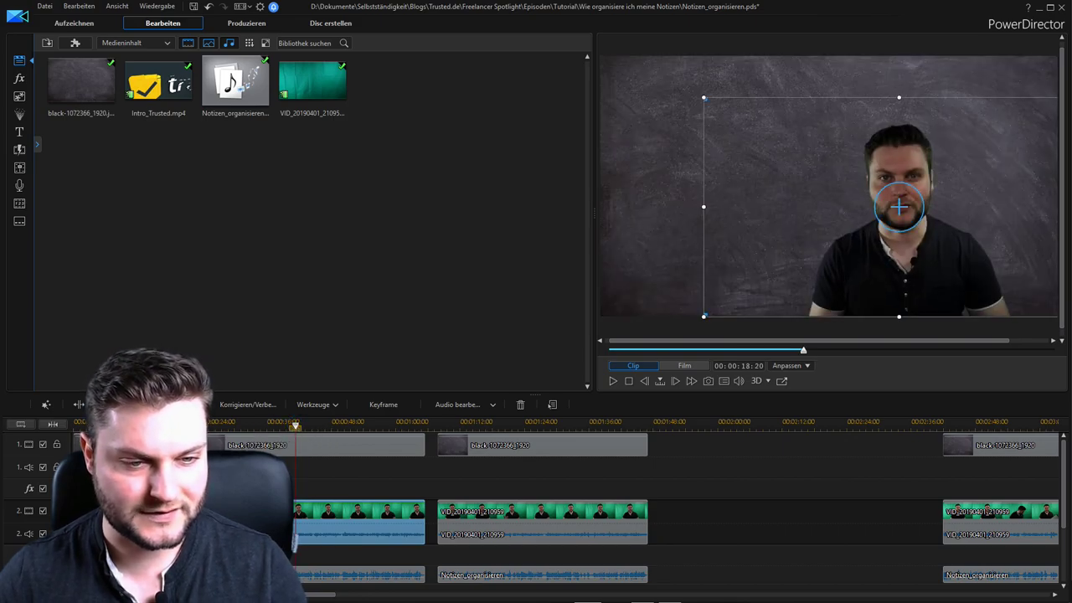
{"action": "left_click", "coordinate": [323, 520]}
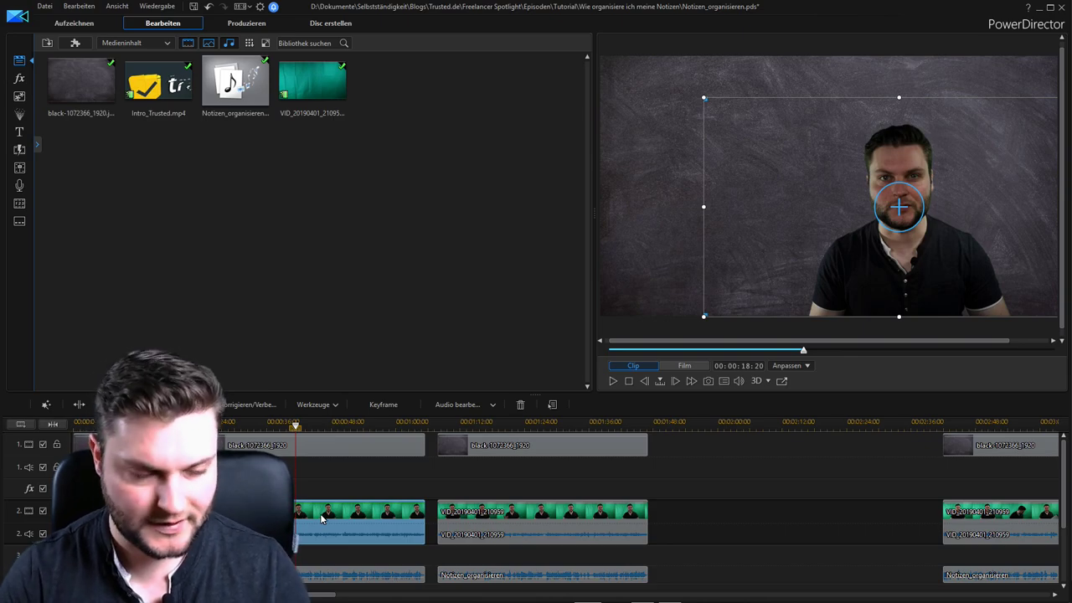
{"action": "left_click", "coordinate": [321, 519]}
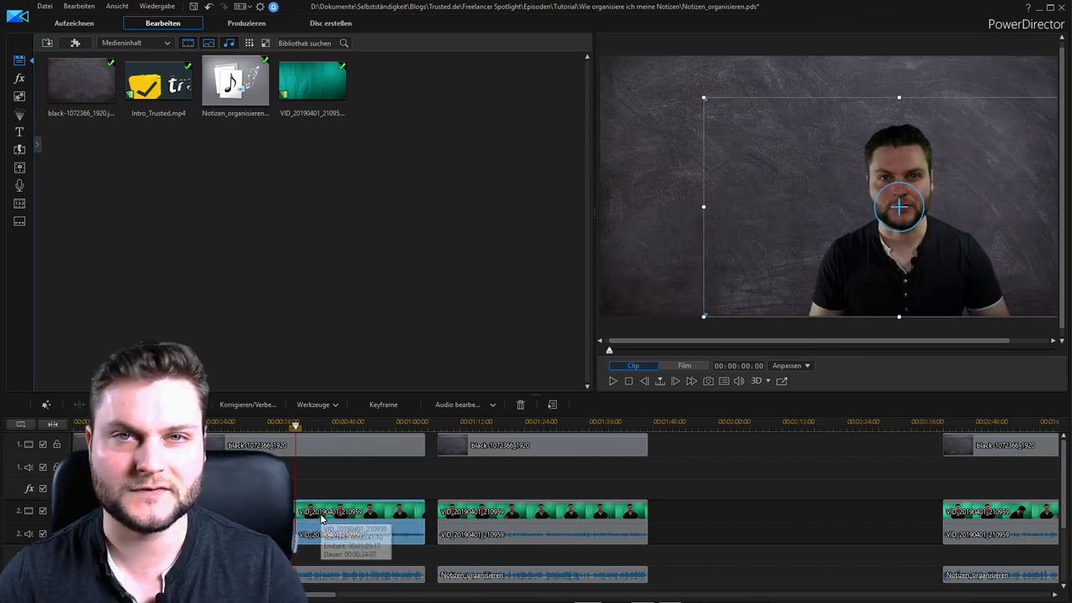
{"action": "key", "text": "space"}
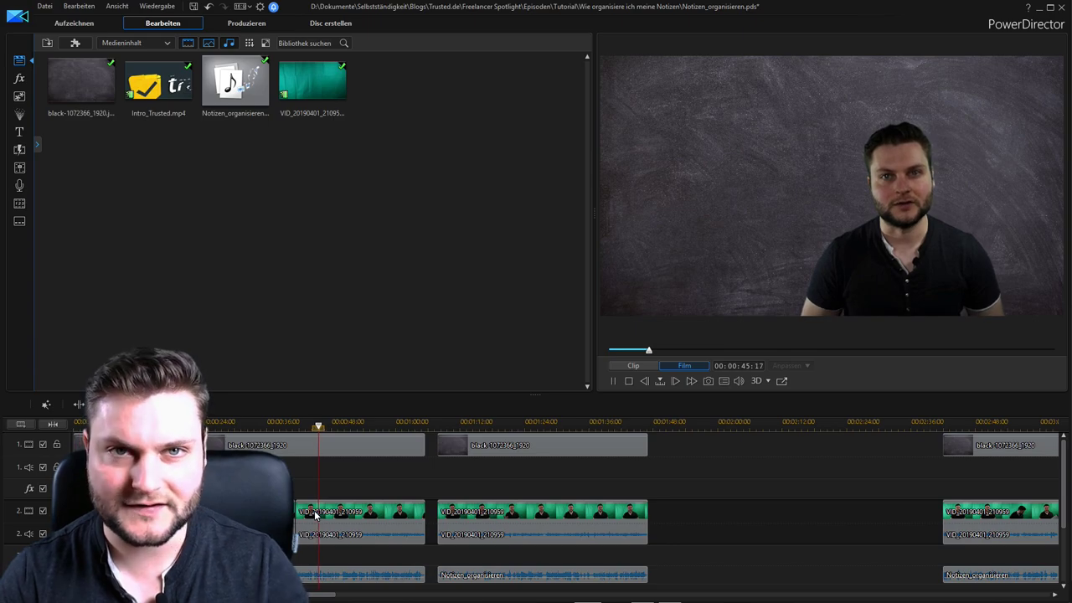
{"action": "key", "text": "space"}
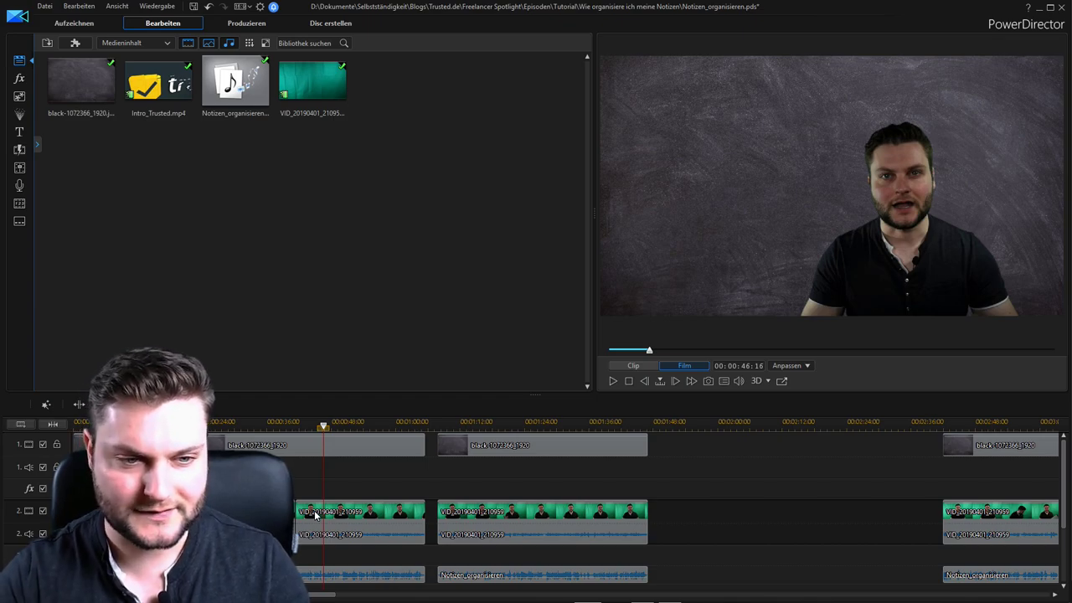
Try splitting the clips on all tracks at 00:00:46:16, check the separate pieces, and undo the split.
{"action": "key", "text": "ctrl+t"}
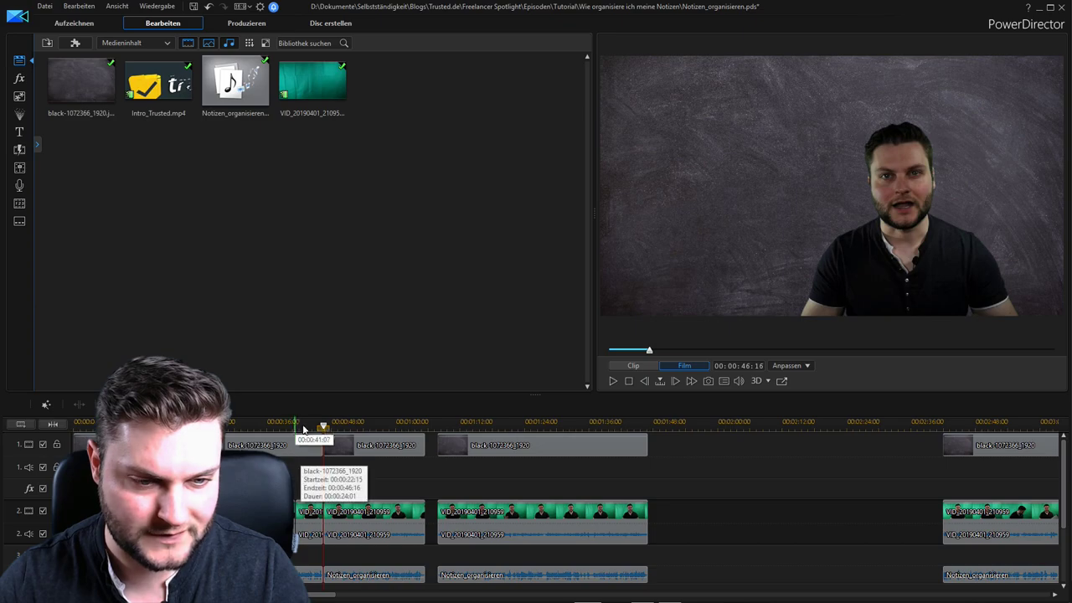
{"action": "left_click", "coordinate": [349, 453]}
{"action": "left_click", "coordinate": [357, 575]}
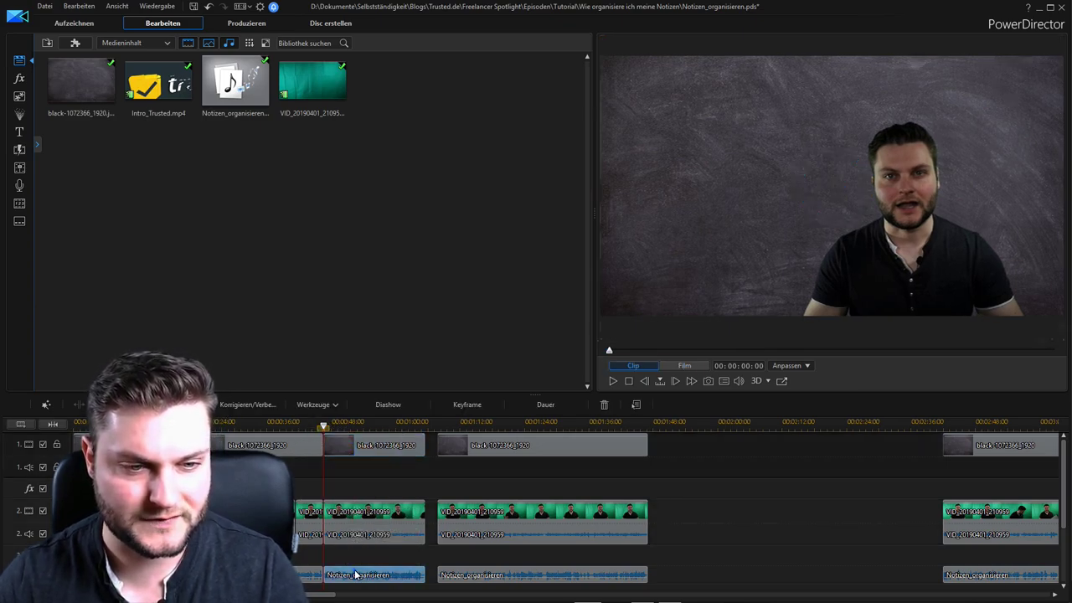
{"action": "left_click", "coordinate": [366, 516]}
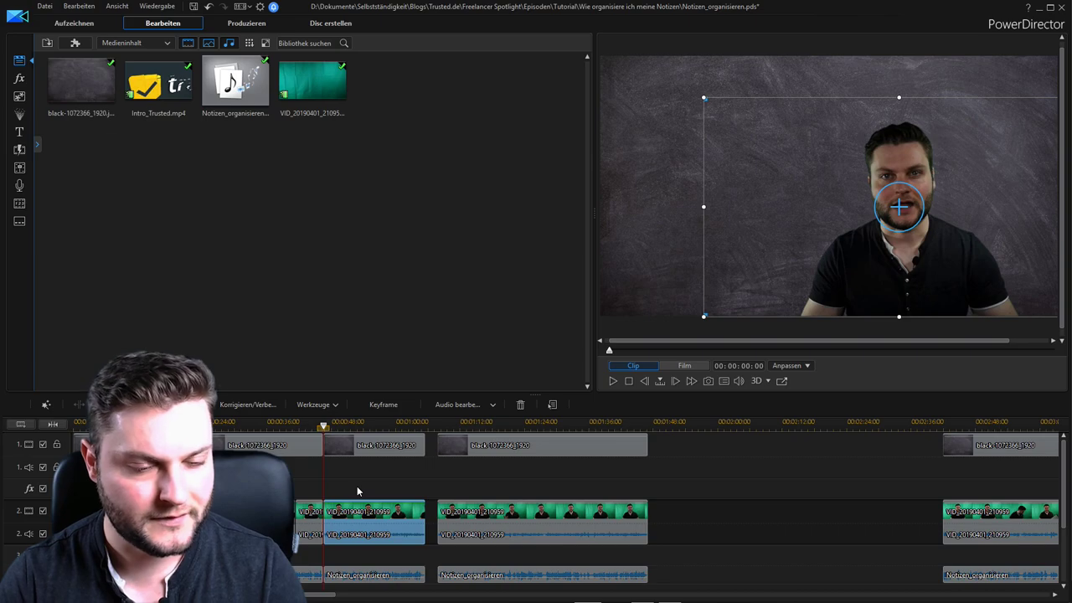
{"action": "left_click", "coordinate": [357, 487]}
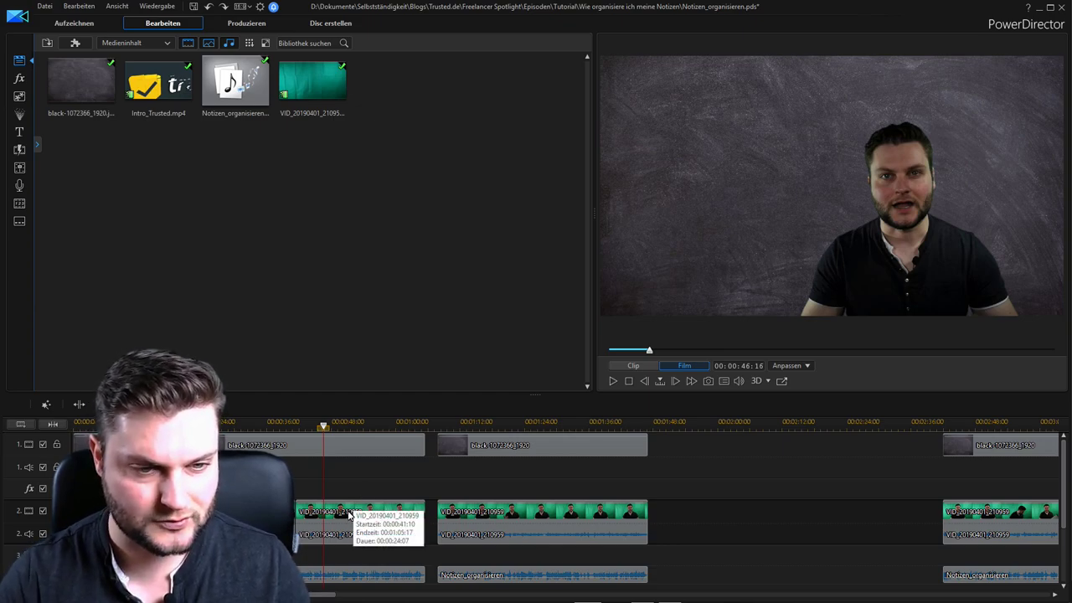
Split only the green-screen video clip at 00:00:46:16 and select the short piece before the cut.
{"action": "left_click", "coordinate": [351, 512]}
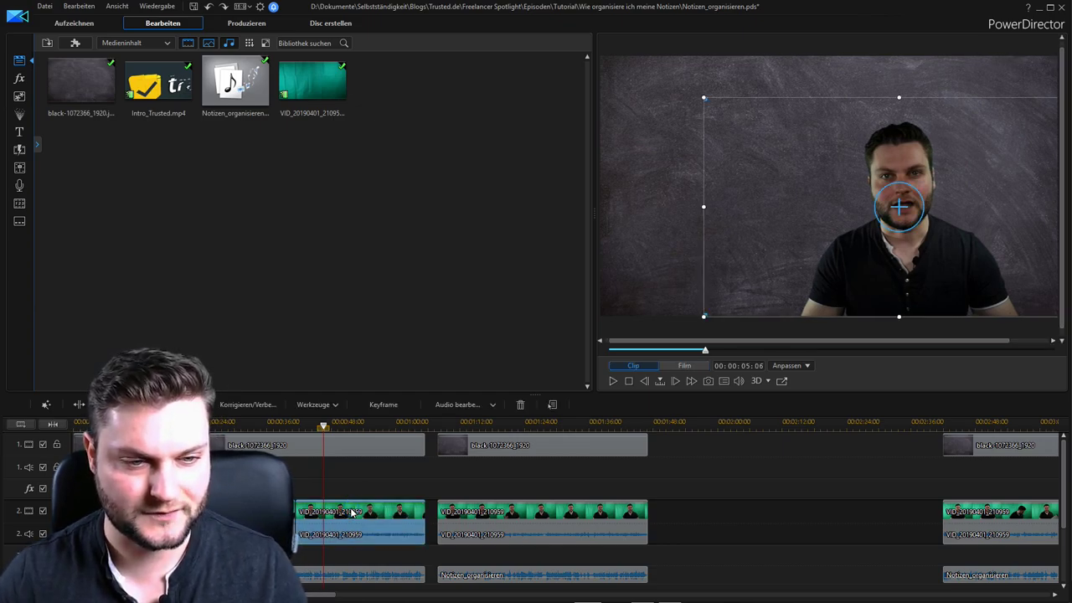
{"action": "key", "text": "ctrl+t"}
{"action": "left_click", "coordinate": [306, 513]}
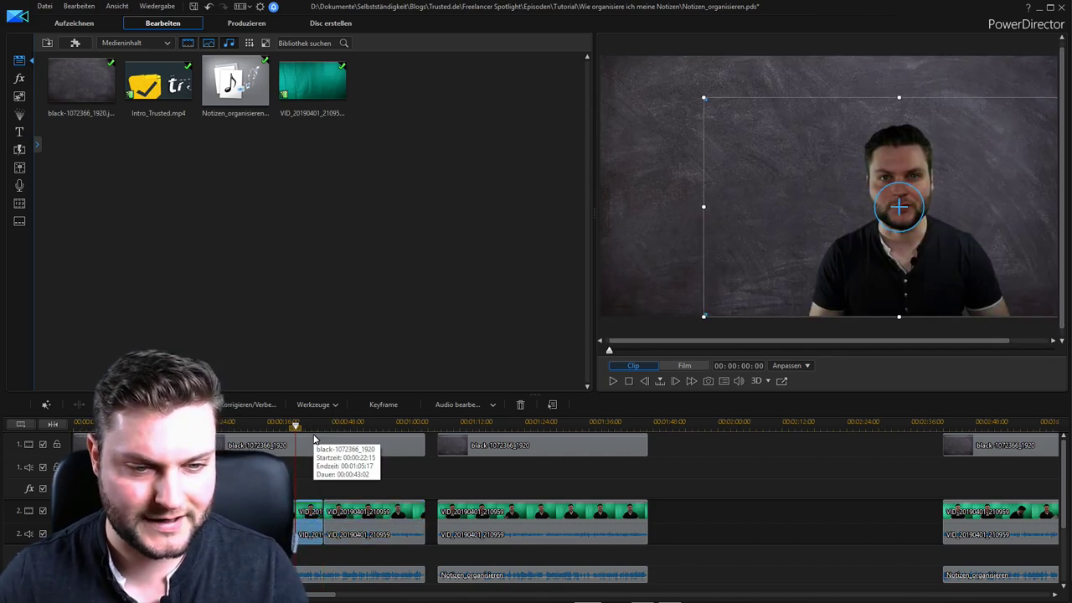
Try removing the short green-screen piece while leaving its gap on the timeline, and undo the removal.
{"action": "key", "text": "Delete"}
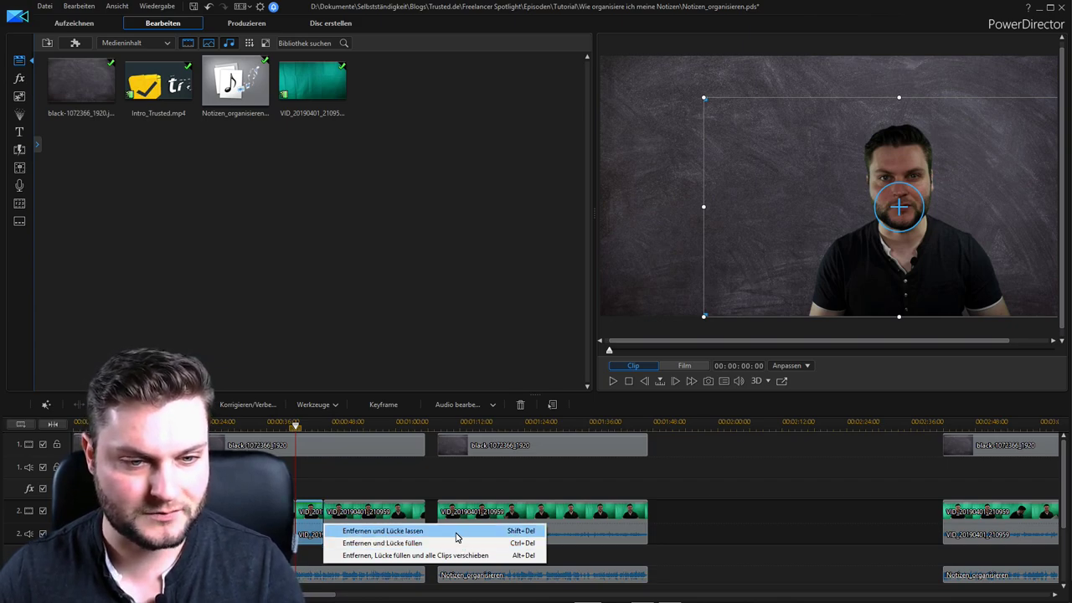
{"action": "left_click", "coordinate": [396, 536]}
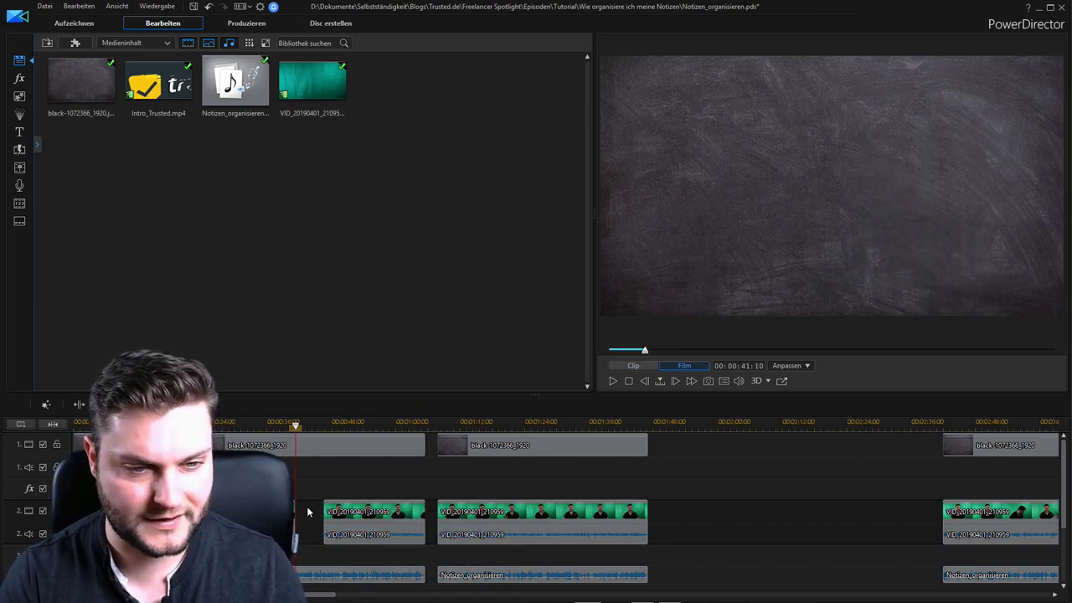
{"action": "key", "text": "ctrl+z"}
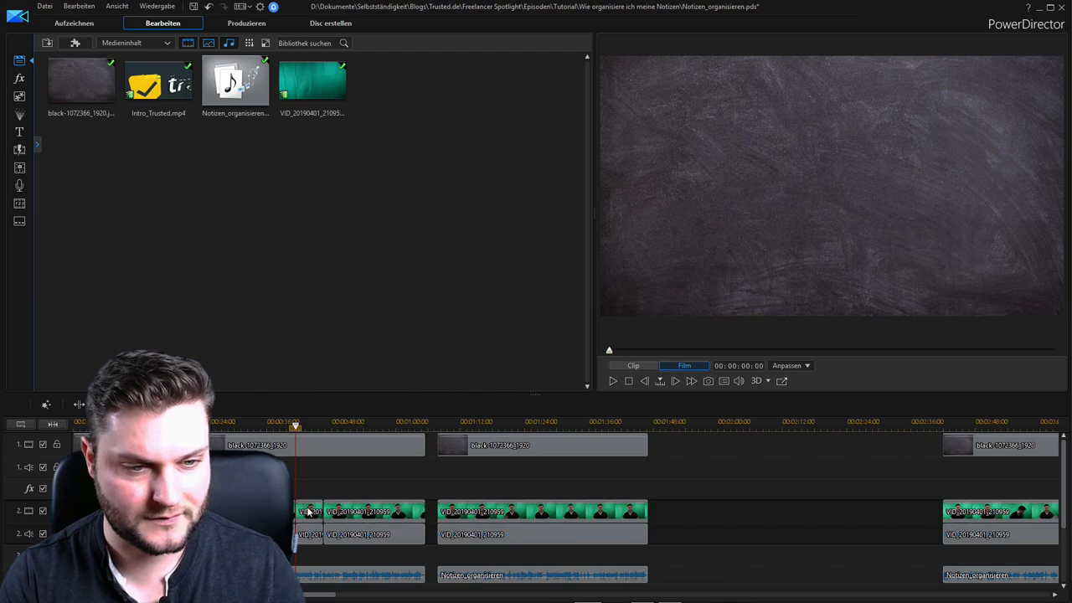
{"action": "left_click", "coordinate": [309, 512]}
{"action": "left_click", "coordinate": [308, 512]}
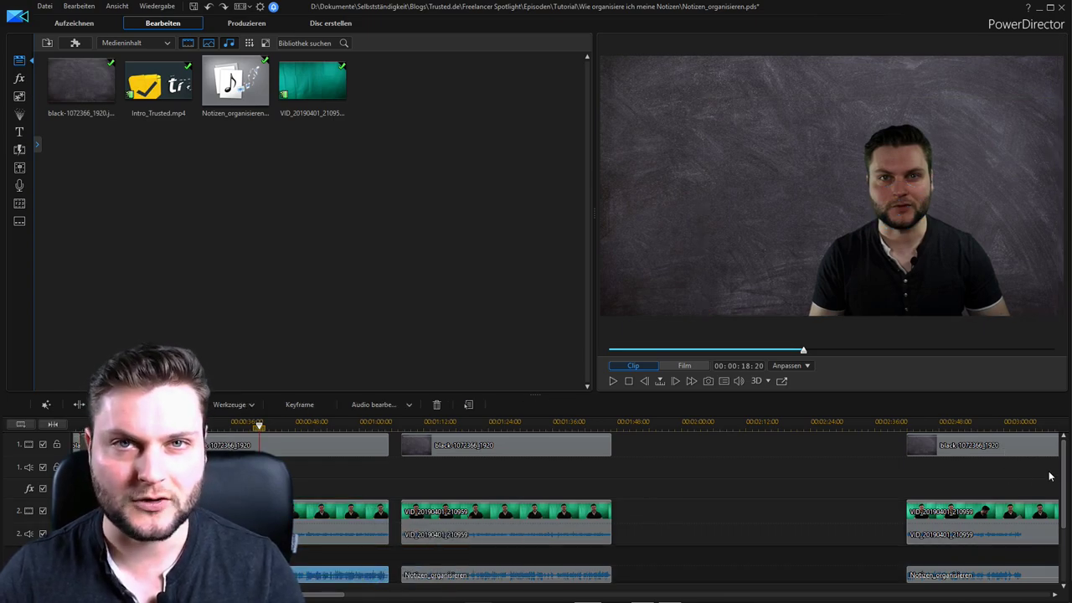
Look through the audio editing options of the Notizen_organisieren audio clip and close them without choosing any.
{"action": "scroll", "coordinate": [1064, 474], "scroll_direction": "down", "scroll_amount": 1}
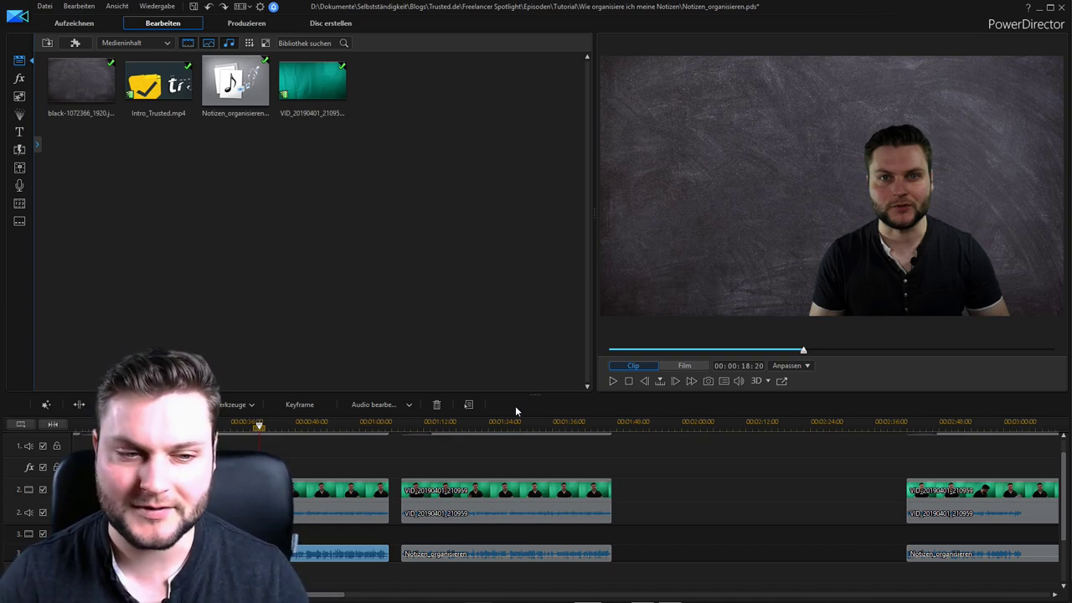
{"action": "right_click", "coordinate": [310, 554]}
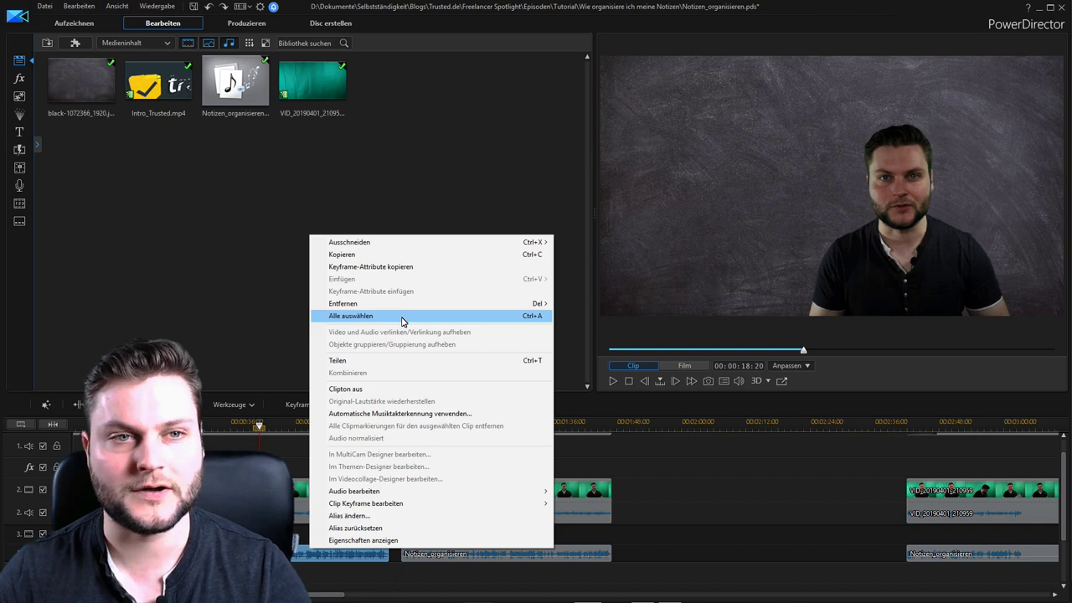
{"action": "mouse_move", "coordinate": [438, 496]}
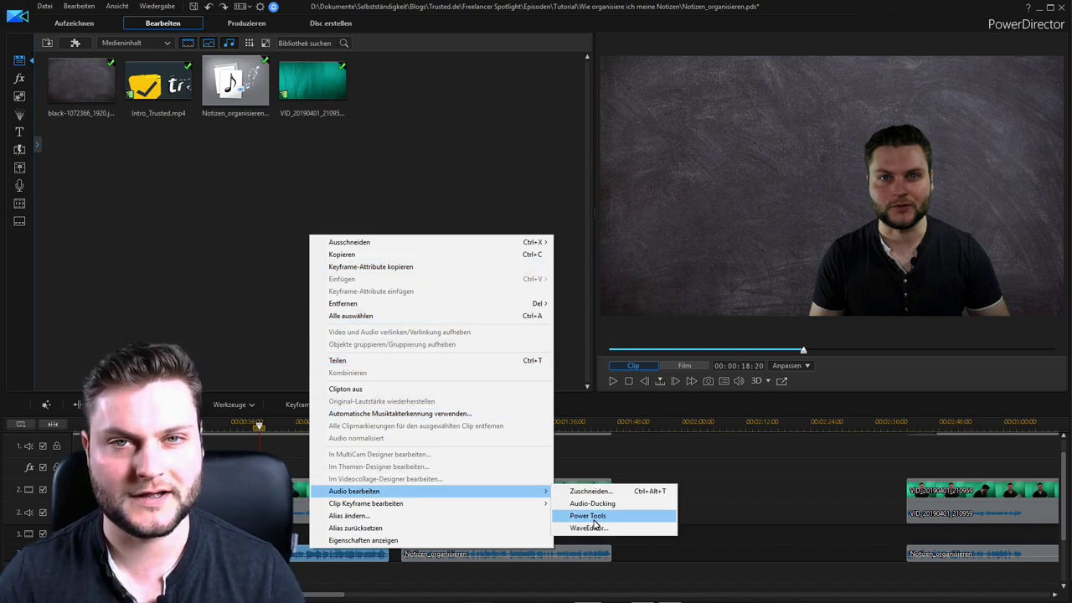
{"action": "left_click", "coordinate": [240, 315]}
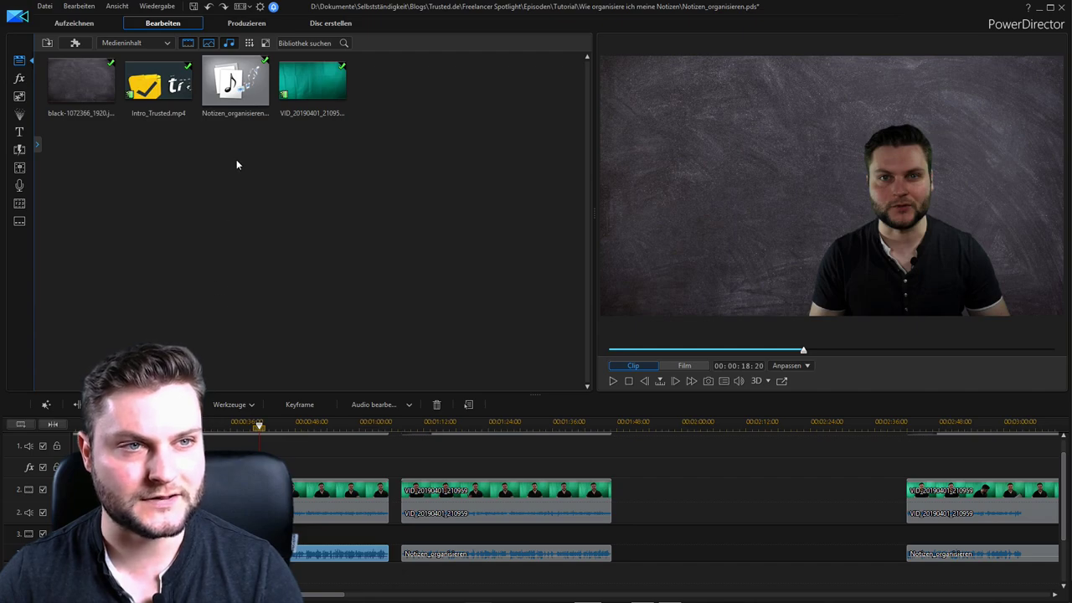
Open the H.264 AVC MP4 profile Benutzerprofil -7 for editing in the production settings and review its video resolution and frame rate options.
{"action": "left_click", "coordinate": [242, 22]}
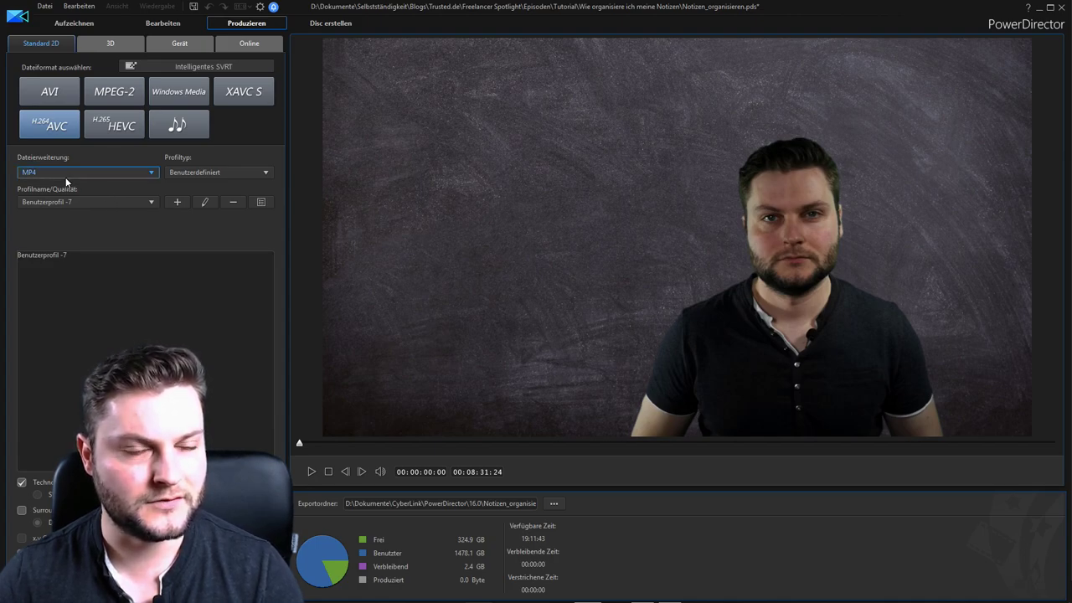
{"action": "left_click", "coordinate": [203, 204]}
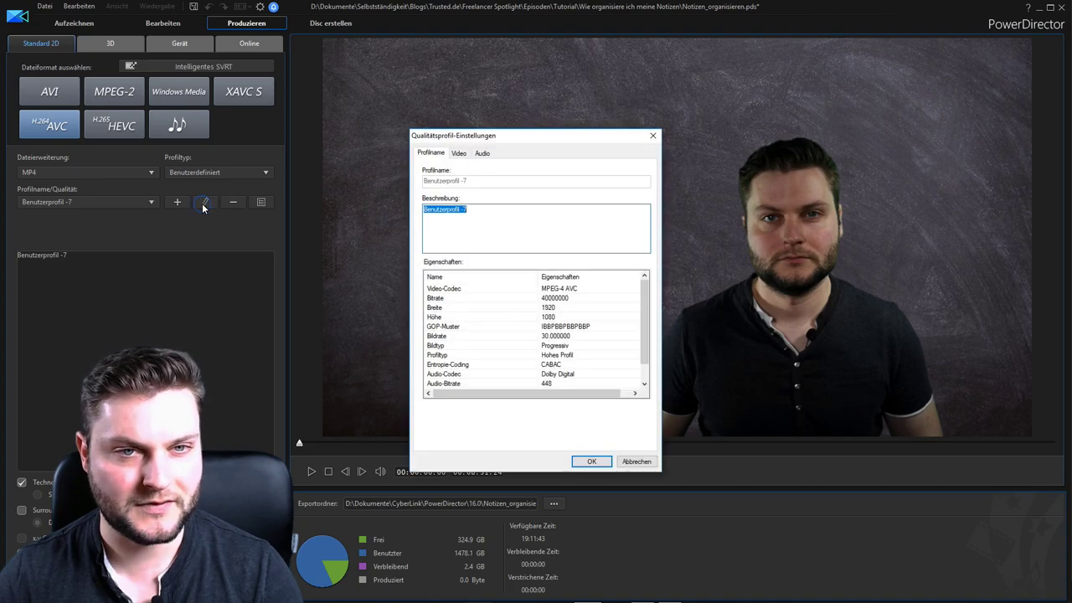
{"action": "left_click", "coordinate": [460, 155]}
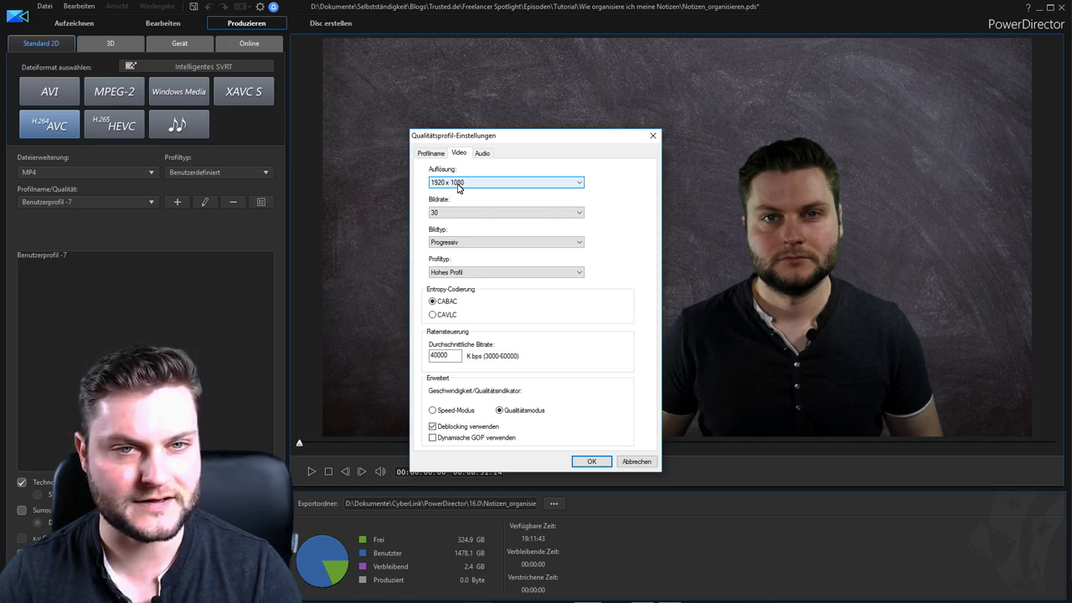
{"action": "left_click", "coordinate": [468, 215]}
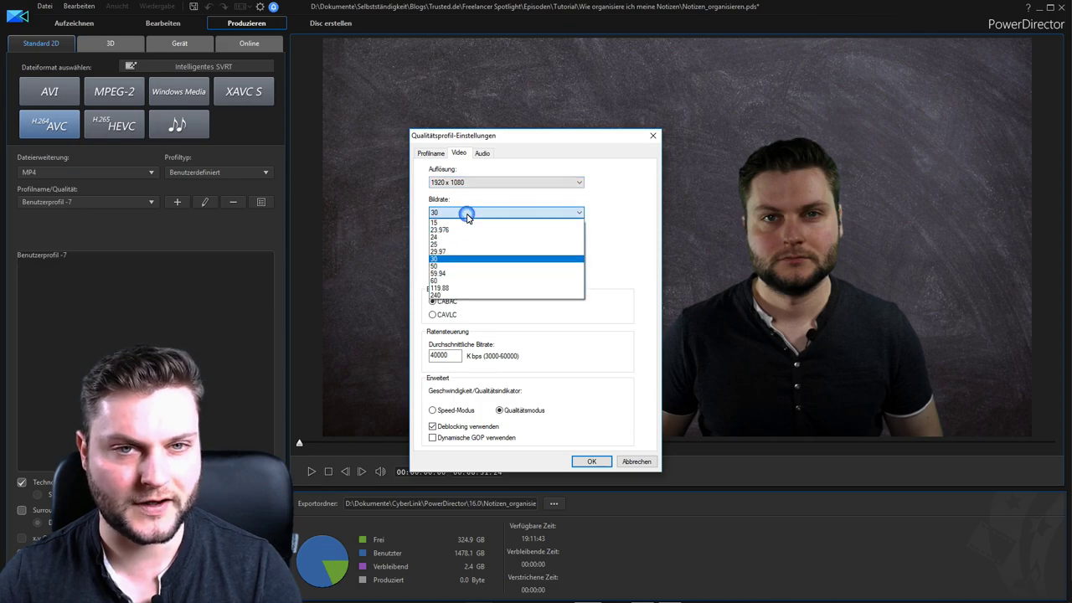
{"action": "left_click", "coordinate": [469, 219]}
Set the profile's audio compression to AAC with a rate of 384 KBit/s and save the profile settings.
{"action": "left_click", "coordinate": [482, 153]}
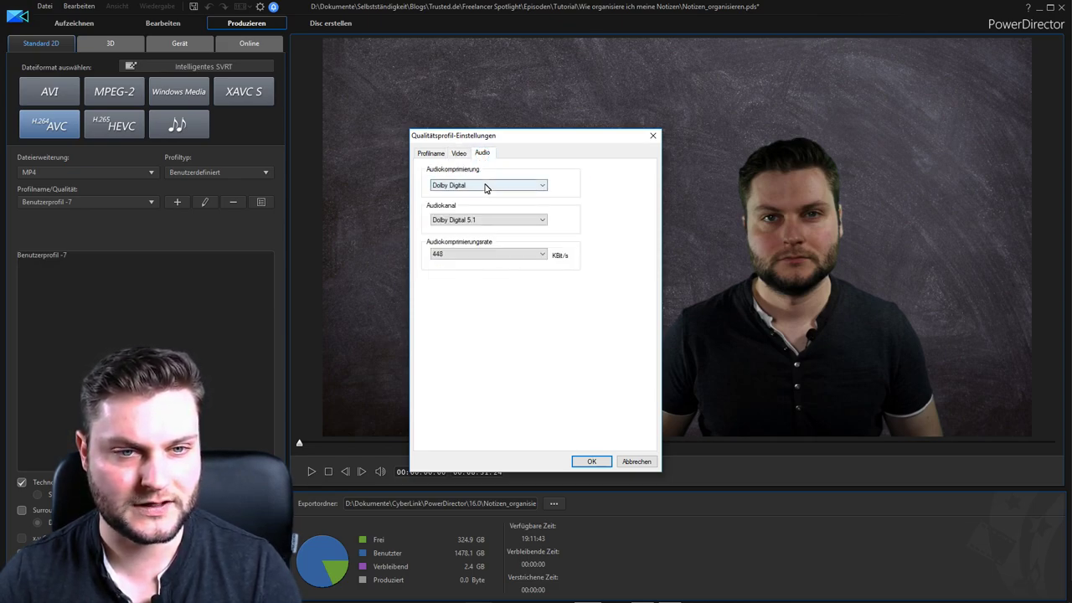
{"action": "left_click", "coordinate": [485, 188]}
{"action": "left_click", "coordinate": [484, 196]}
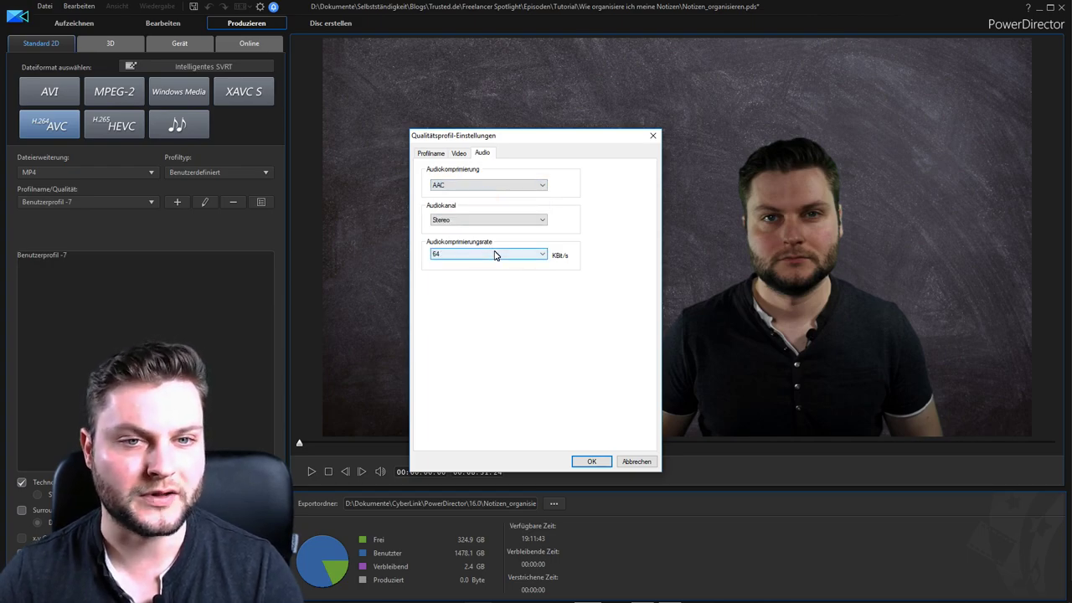
{"action": "left_click", "coordinate": [492, 254]}
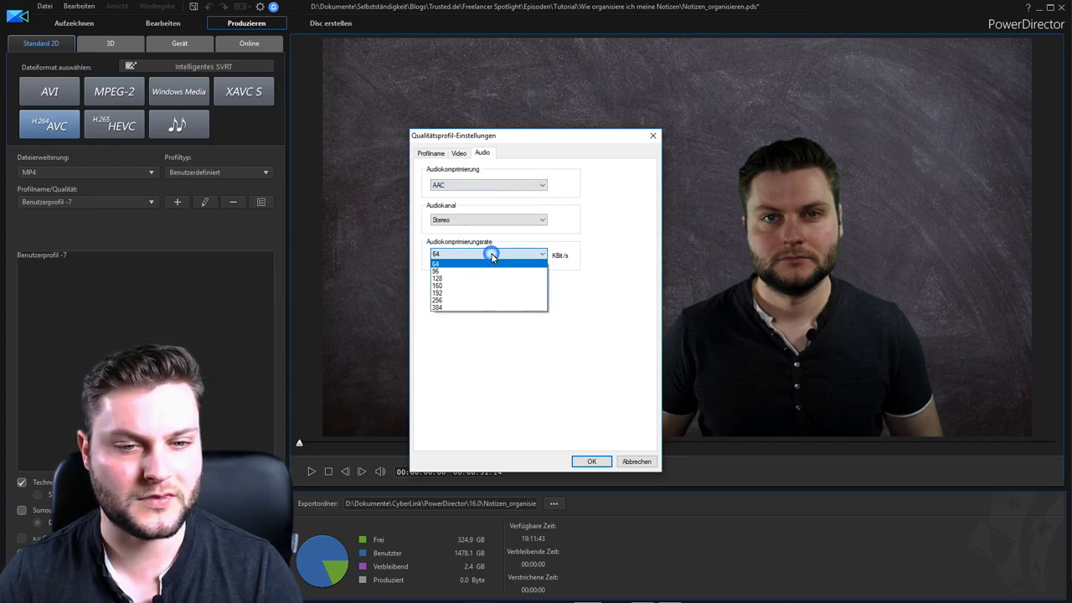
{"action": "left_click", "coordinate": [491, 308]}
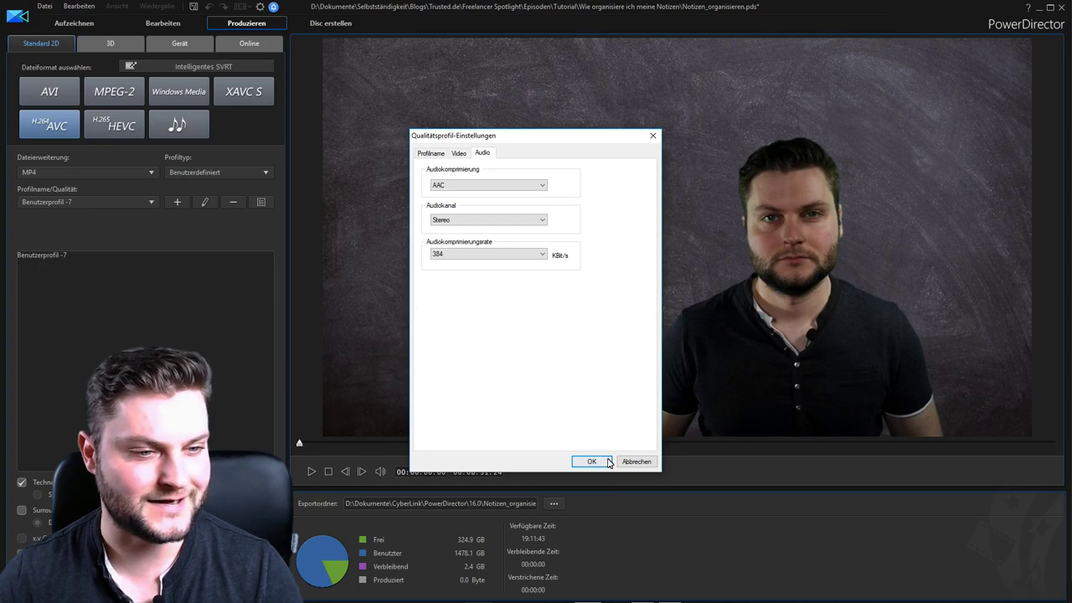
{"action": "left_click", "coordinate": [608, 461]}
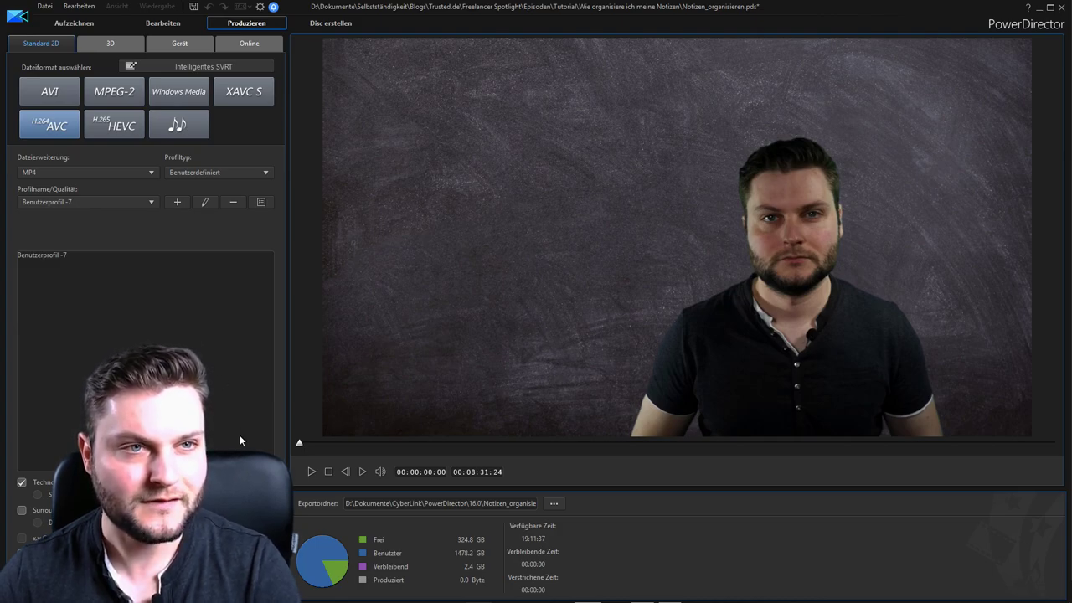
Review the online upload settings for Facebook and YouTube.
{"action": "left_click", "coordinate": [248, 45]}
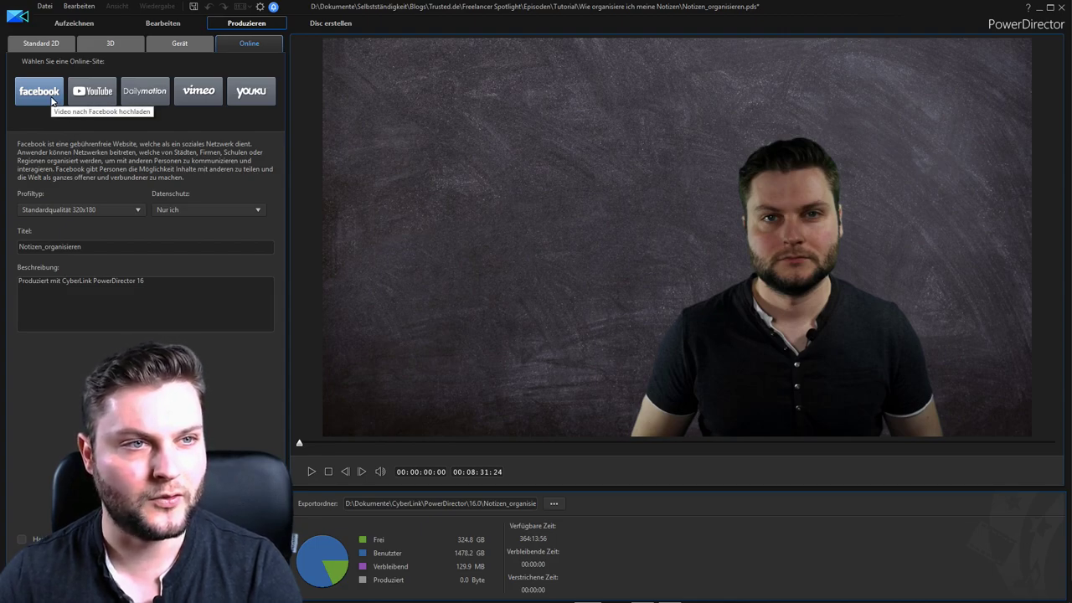
{"action": "left_click", "coordinate": [94, 93]}
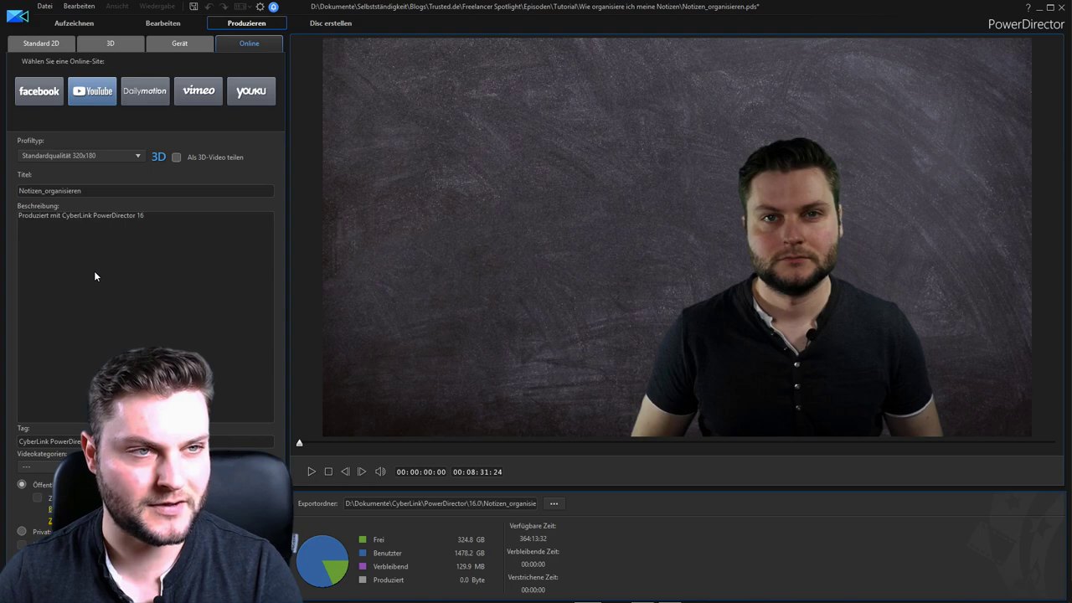
{"action": "left_click", "coordinate": [26, 96]}
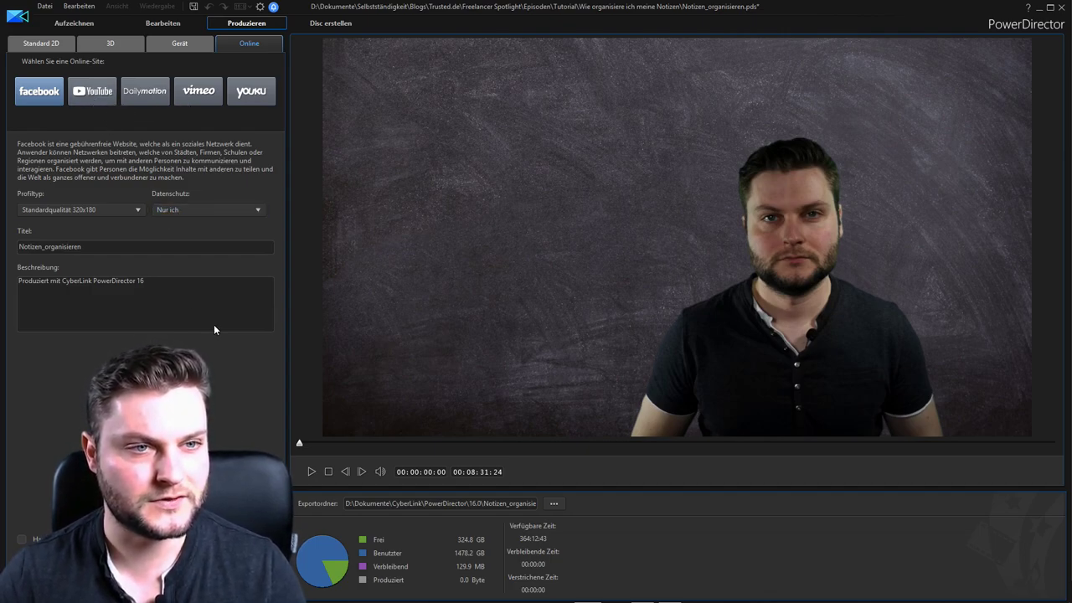
View the 3D production settings, dismiss the notice, and switch to the recording workspace.
{"action": "left_click", "coordinate": [121, 47]}
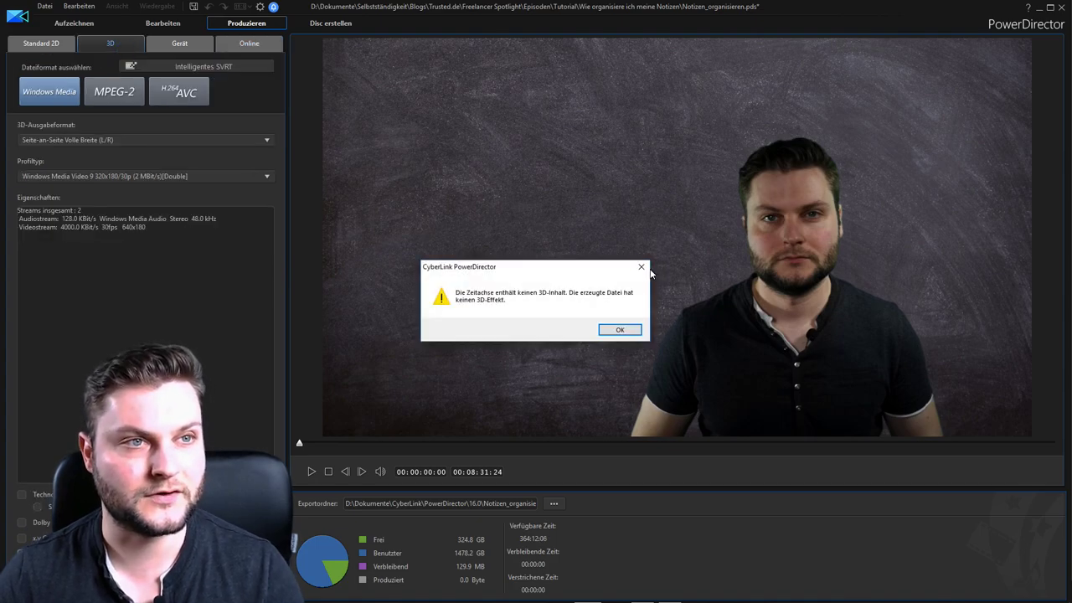
{"action": "left_click", "coordinate": [642, 267]}
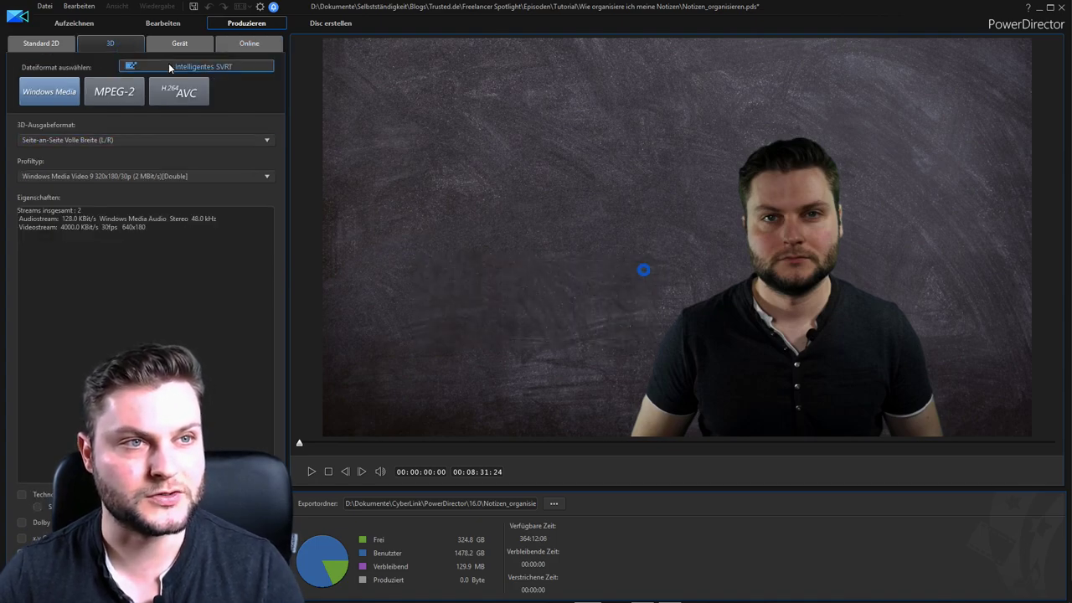
{"action": "left_click", "coordinate": [62, 31]}
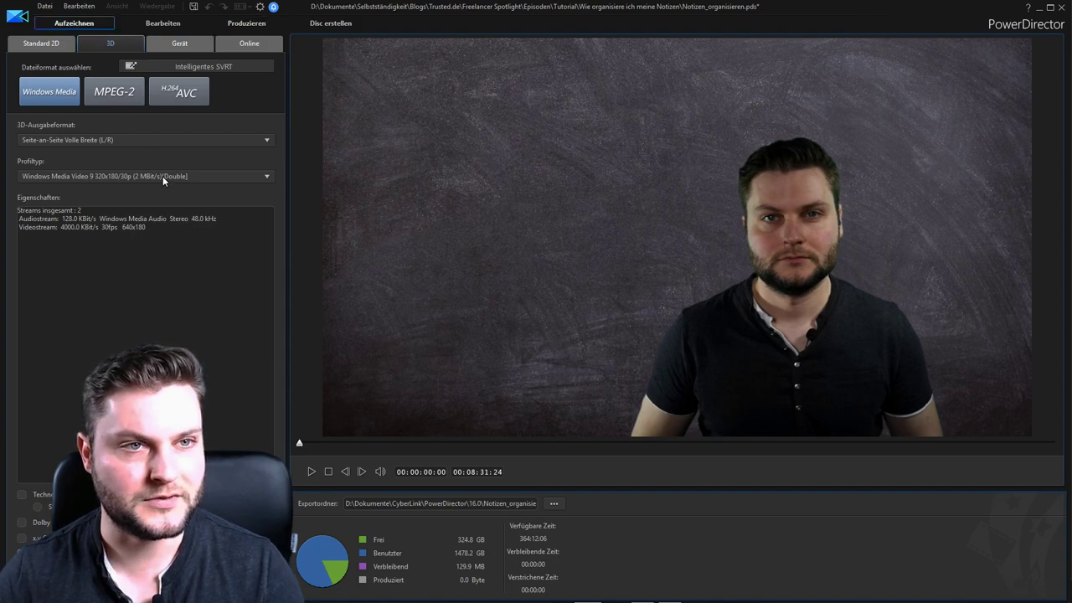